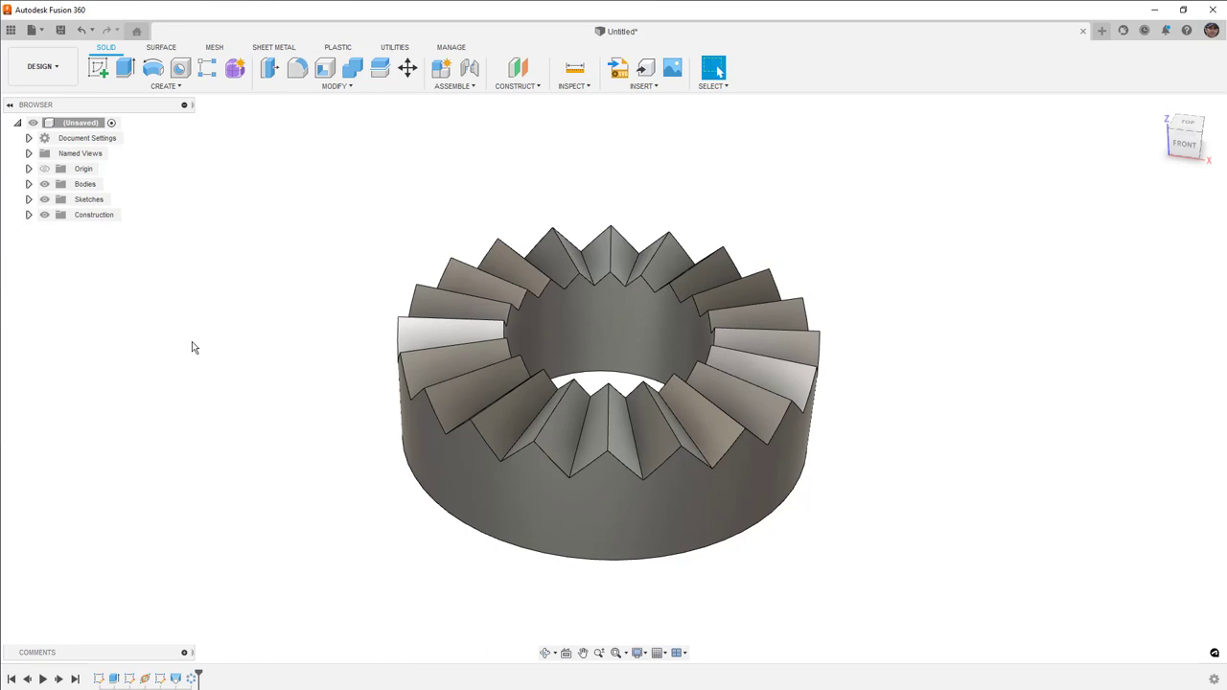
pyautogui.keyDown('shift'); pyautogui.moveTo(191, 347); pyautogui.dragTo(227, 326, button='middle'); pyautogui.keyUp('shift')
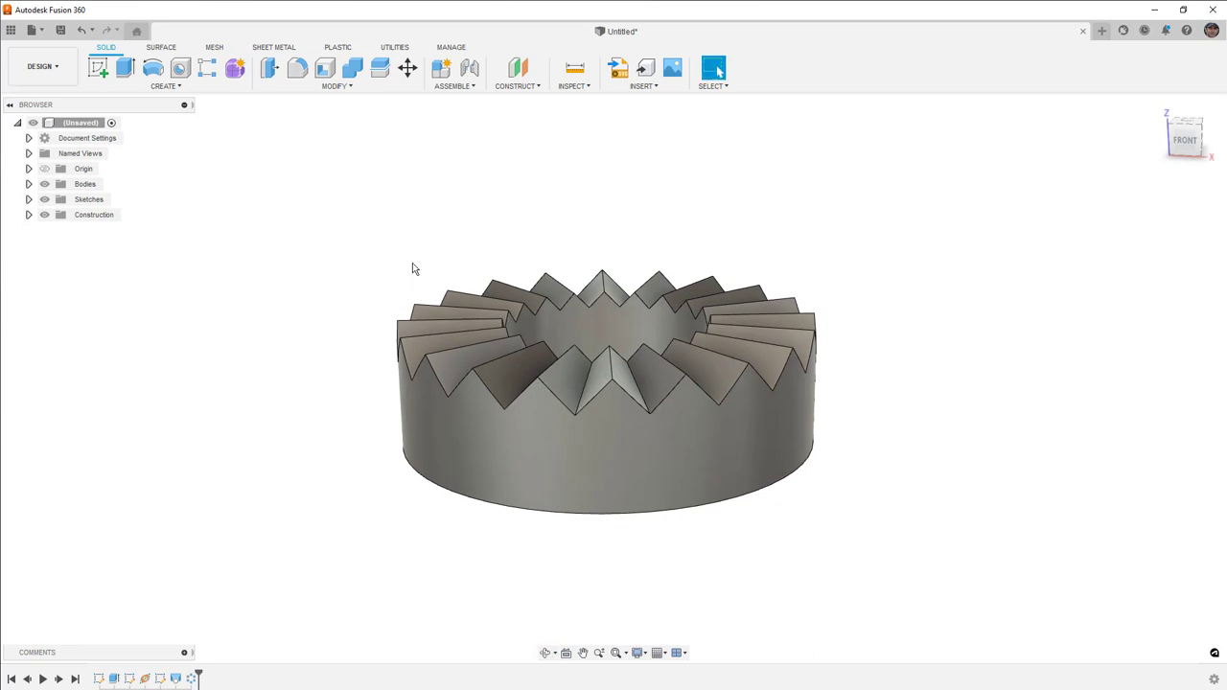
pyautogui.keyDown('shift'); pyautogui.moveTo(420, 269); pyautogui.dragTo(419, 285, button='middle'); pyautogui.keyUp('shift')
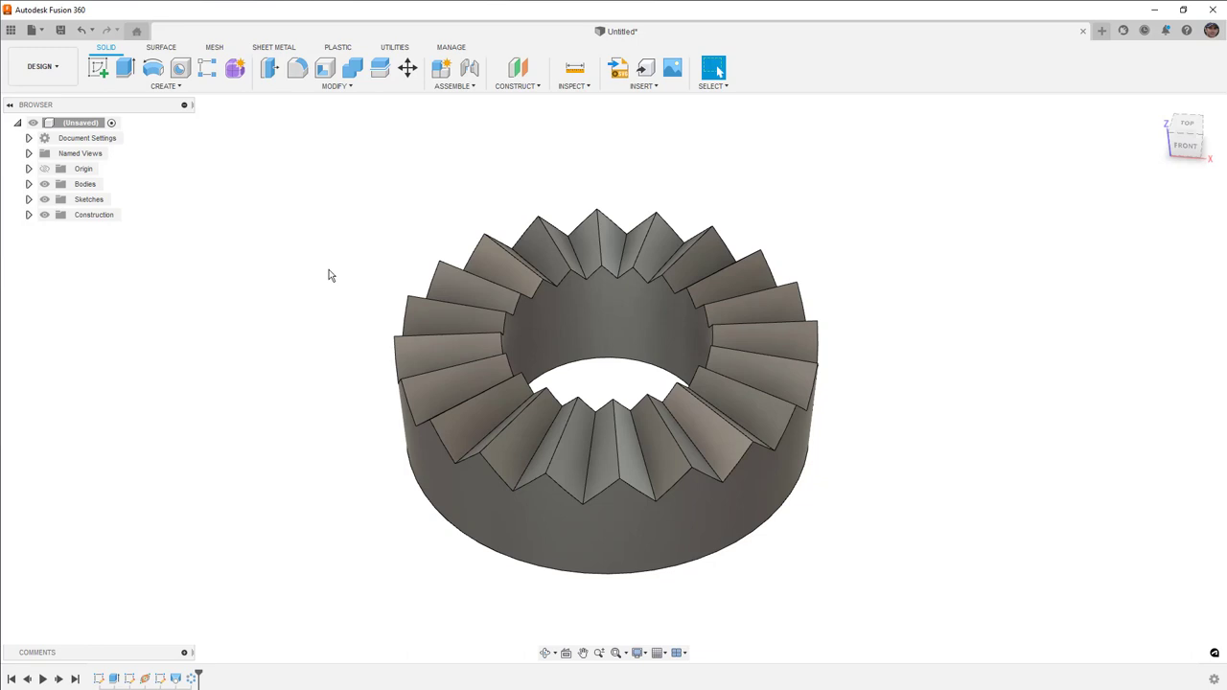
# - Create a new design and start a sketch on the horizontal XY plane
pyautogui.click(1100, 32)
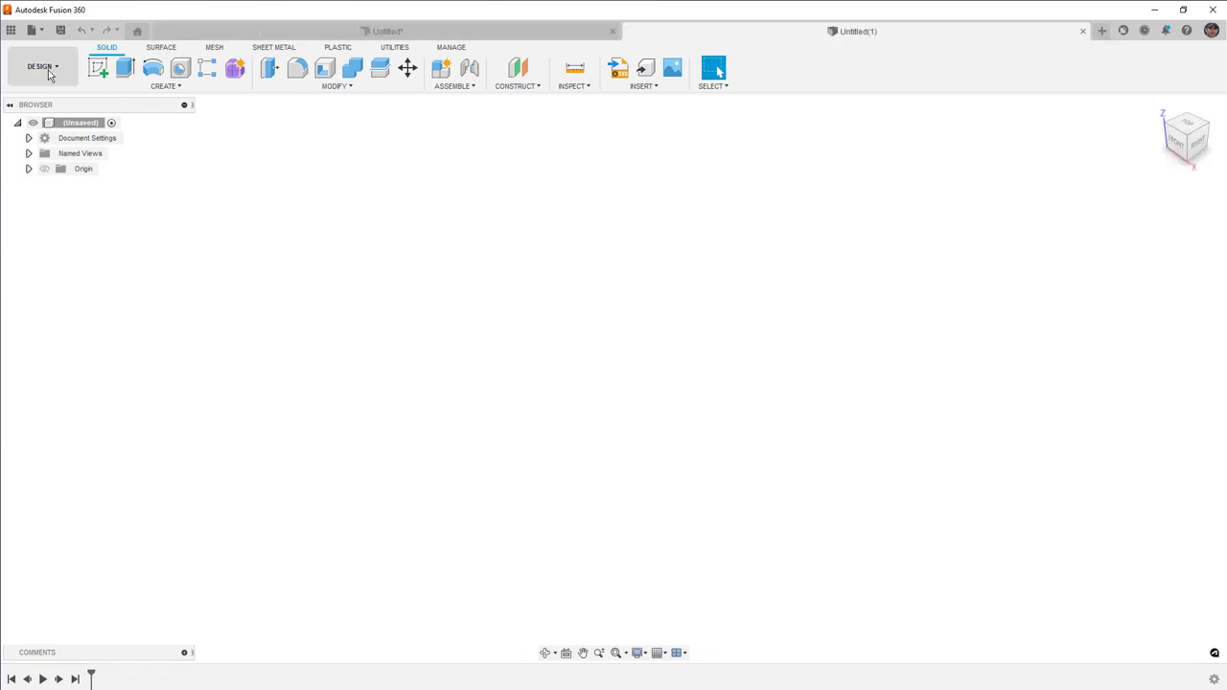
pyautogui.click(97, 69)
pyautogui.click(676, 384)
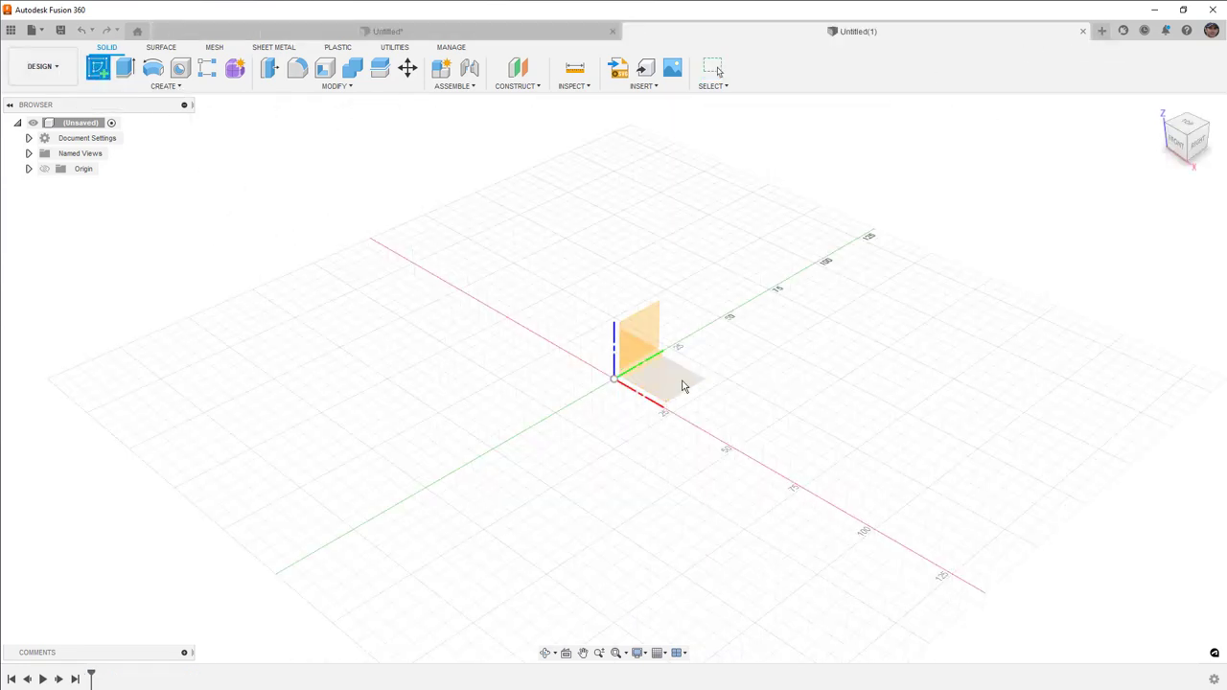
# - Draw two concentric circles centred on the origin, about 65 mm and 96 mm in diameter
pyautogui.press('c')
pyautogui.click(565, 425)
pyautogui.click(647, 364)
pyautogui.click(564, 425)
pyautogui.click(676, 324)
# - Dimension the outer circle to 100 mm and the inner circle to 50 mm in diameter, and finish the sketch
pyautogui.press('d')
pyautogui.click(676, 326)
pyautogui.click(703, 297)
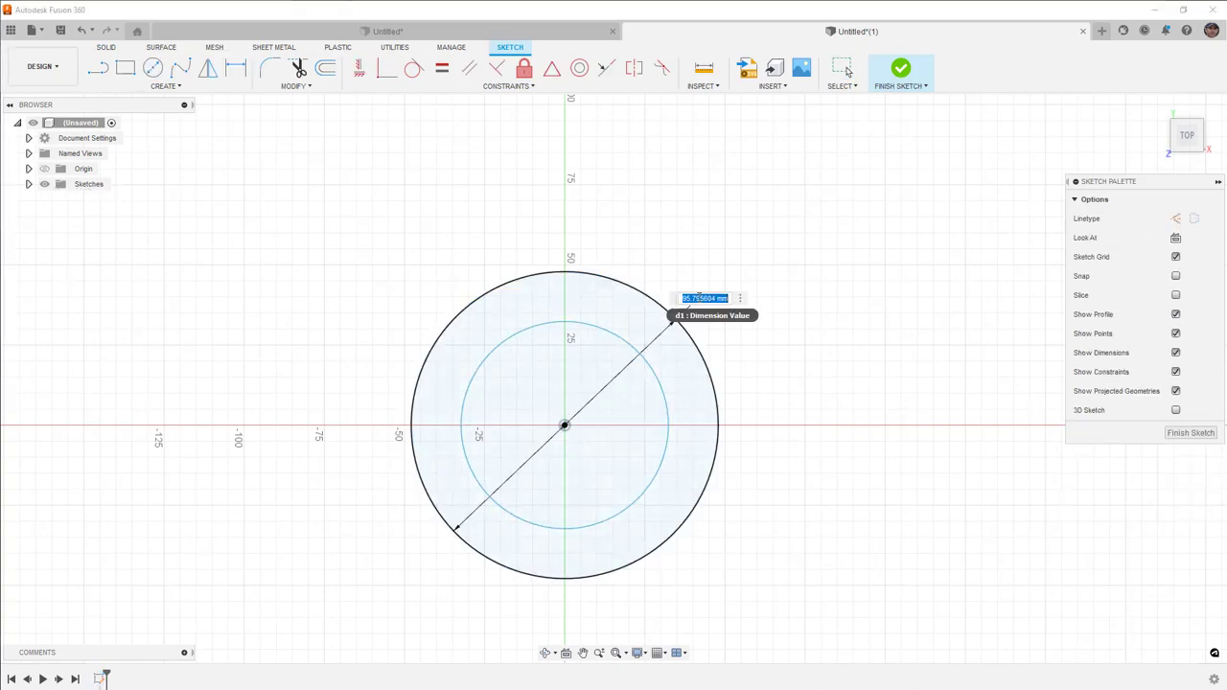
pyautogui.write('100')
pyautogui.press('Return')
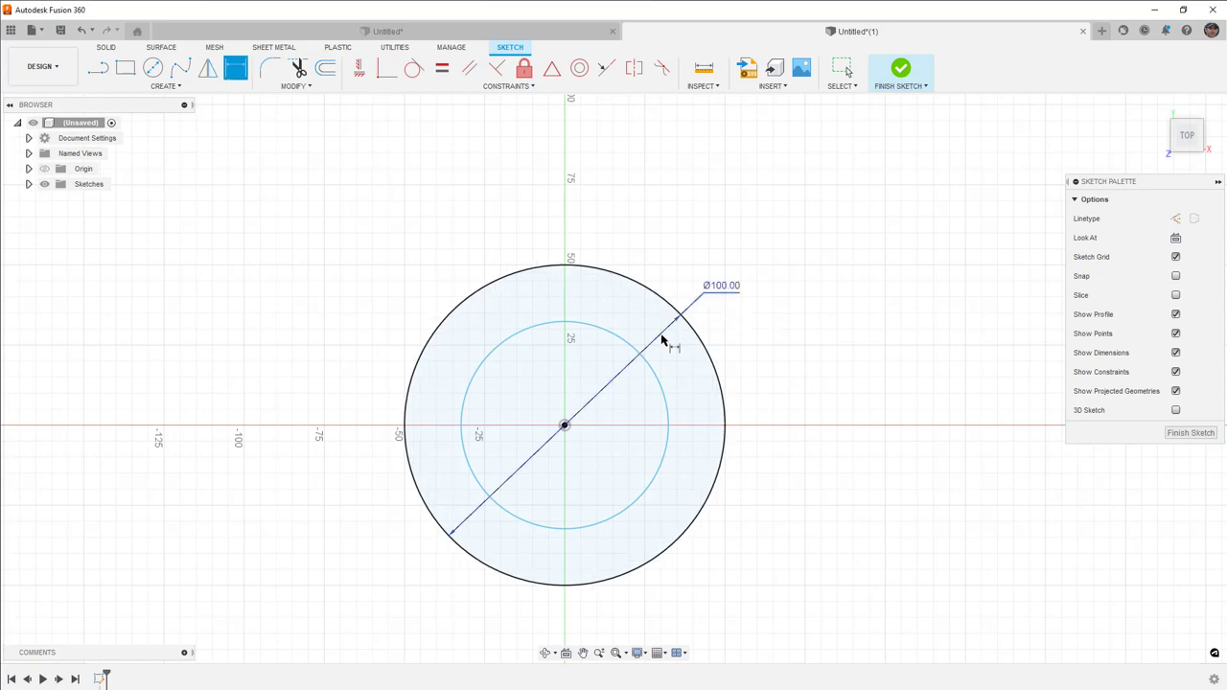
pyautogui.click(660, 387)
pyautogui.click(619, 406)
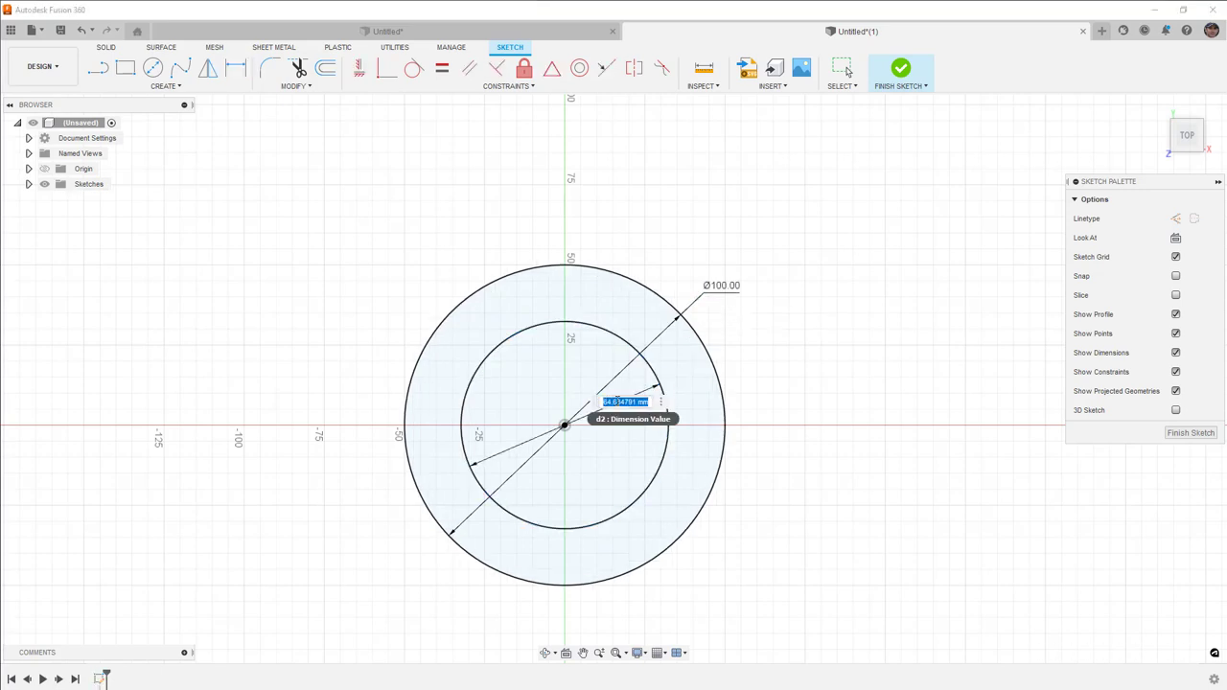
pyautogui.write('50')
pyautogui.press('Return')
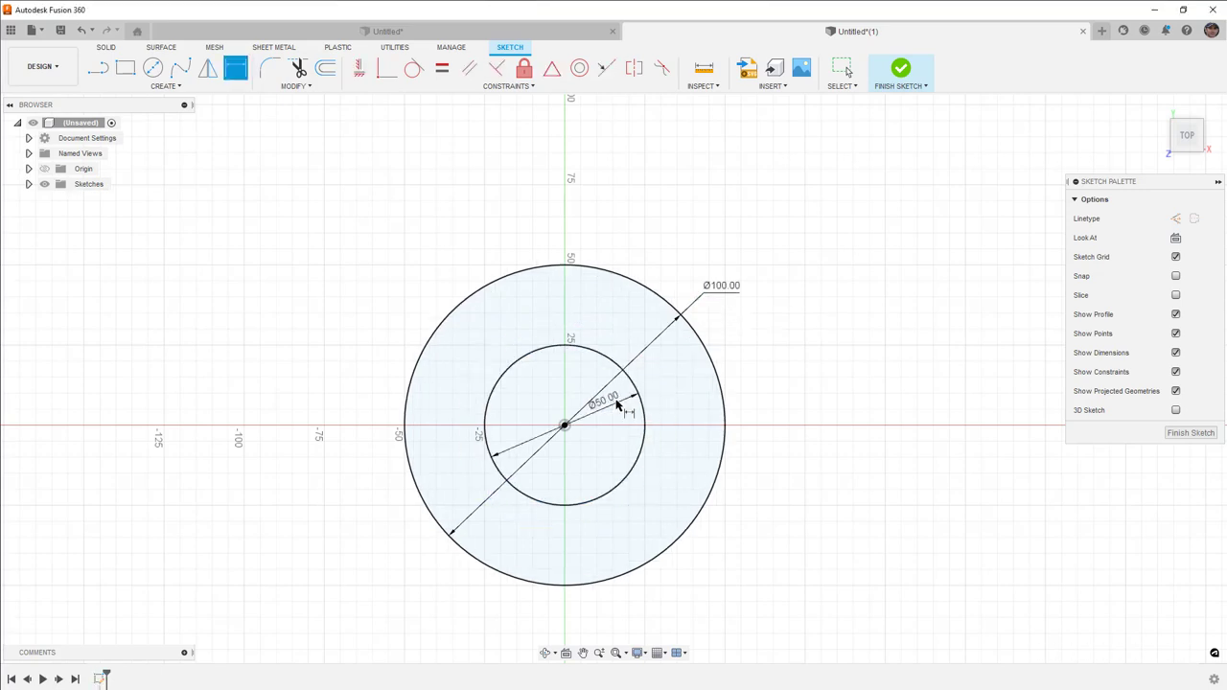
pyautogui.click(901, 69)
# - Extrude the ring profile between the two circles upward 30 mm as a new body
pyautogui.press('e')
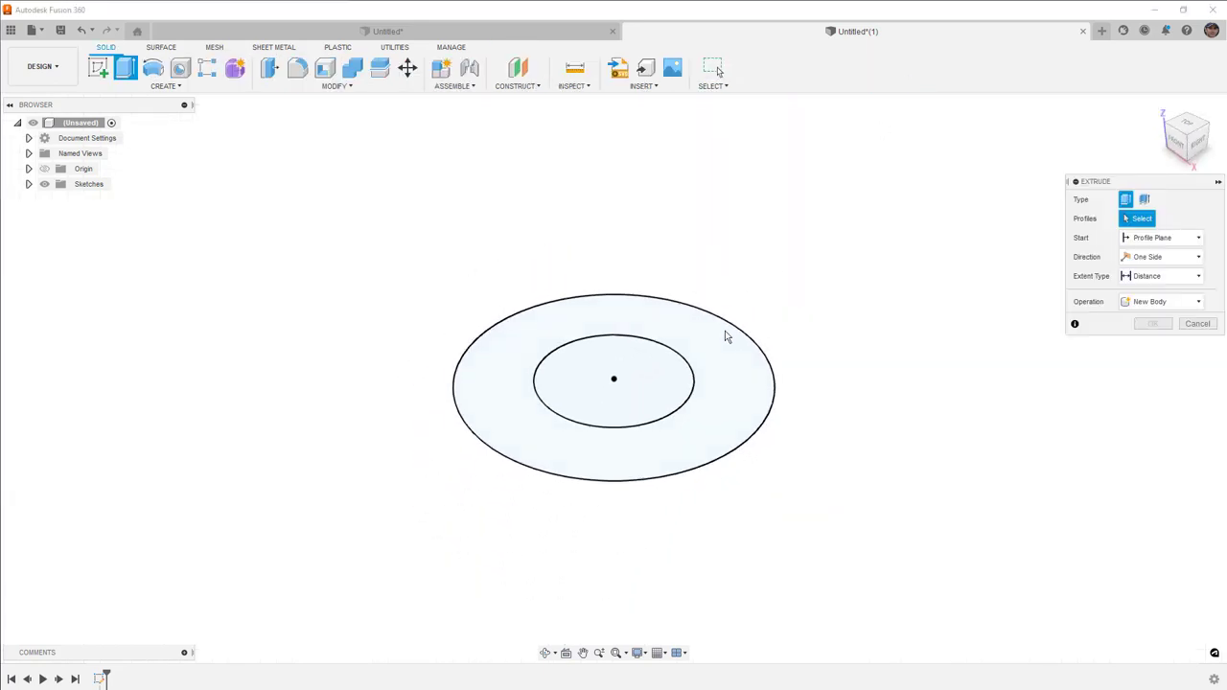
pyautogui.click(719, 350)
pyautogui.moveTo(674, 405); pyautogui.dragTo(674, 318)
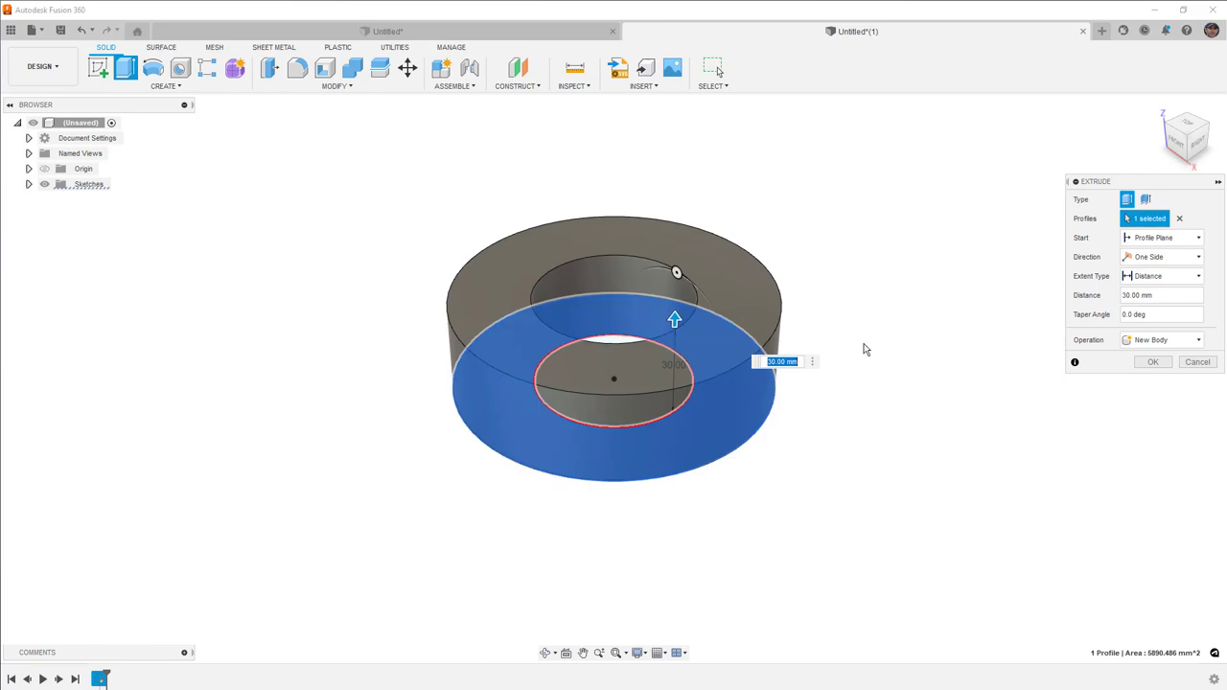
pyautogui.click(1154, 362)
pyautogui.moveTo(992, 348)
pyautogui.keyDown('shift'); pyautogui.mouseDown(button='middle')
pyautogui.moveTo(981, 373)
pyautogui.moveTo(984, 349)
pyautogui.mouseUp(button='middle'); pyautogui.keyUp('shift')
pyautogui.press('Escape')
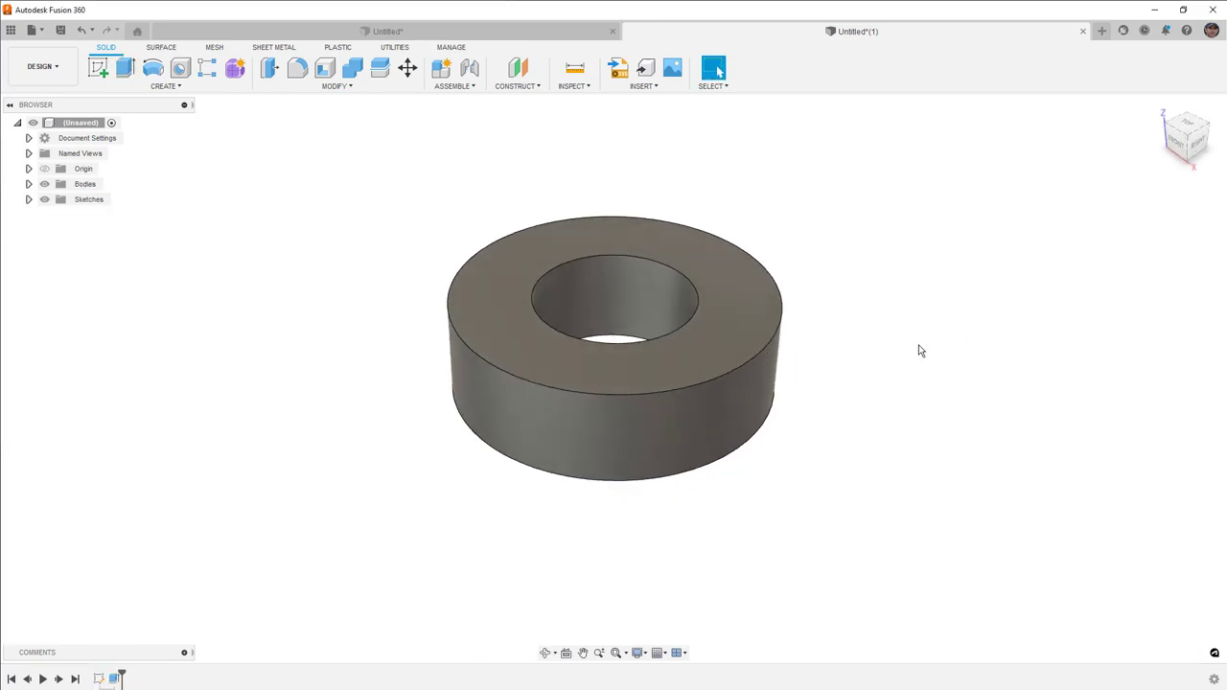
# - Start a sketch on the ring's top face and draw a triangle from the centre to a horizontal base beyond the outer edge
pyautogui.scroll(2, 748, 351)
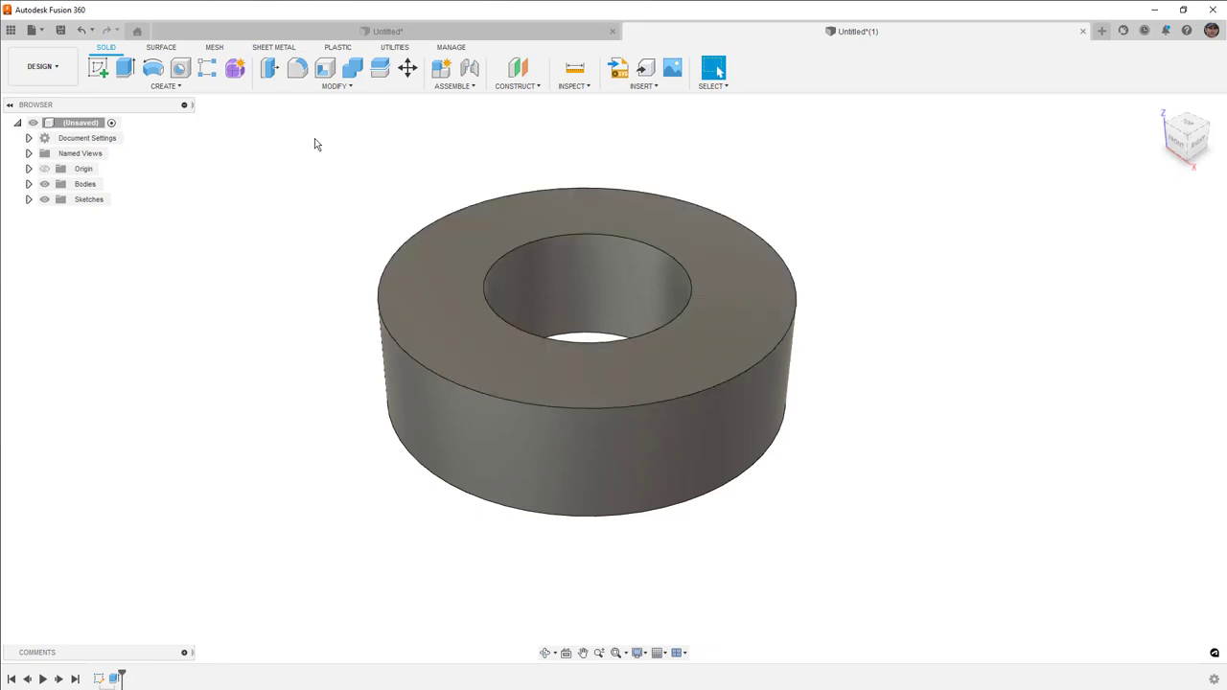
pyautogui.click(98, 67)
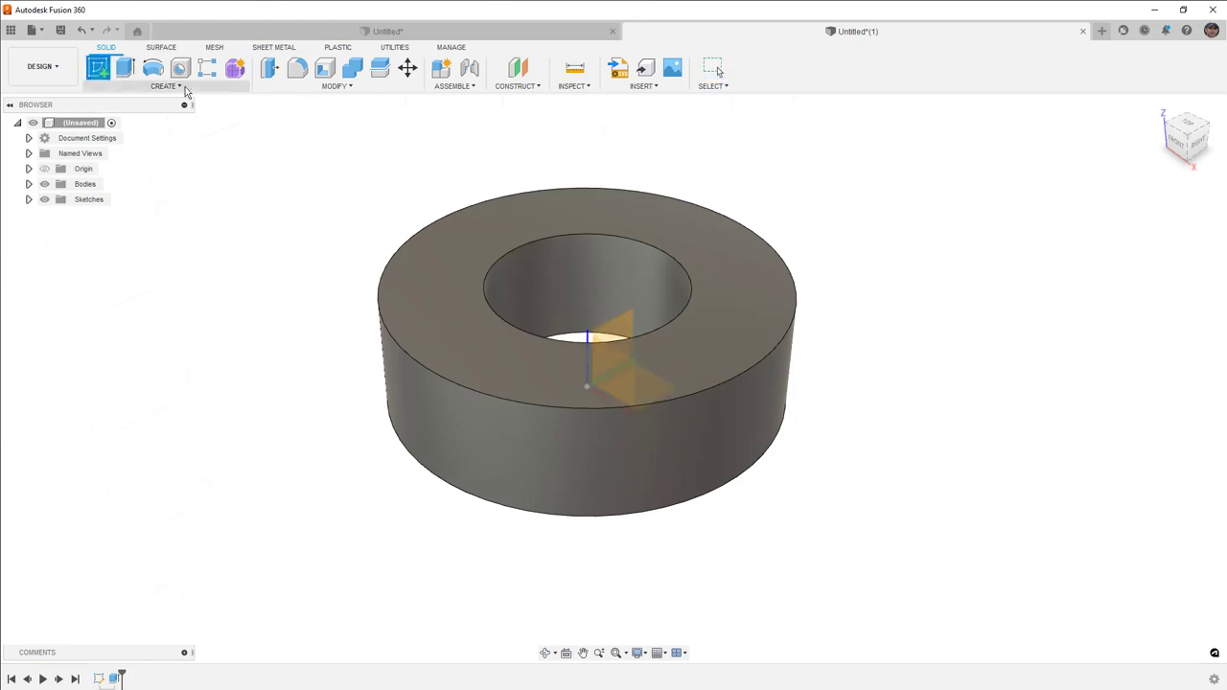
pyautogui.click(716, 332)
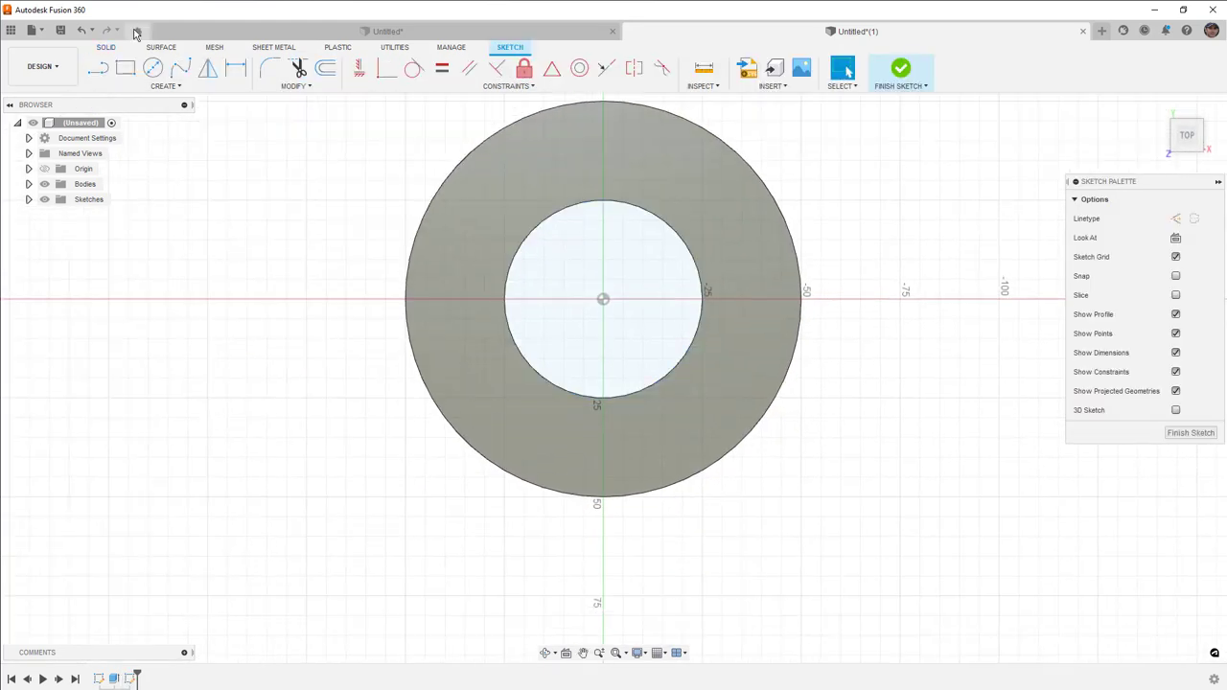
pyautogui.click(98, 67)
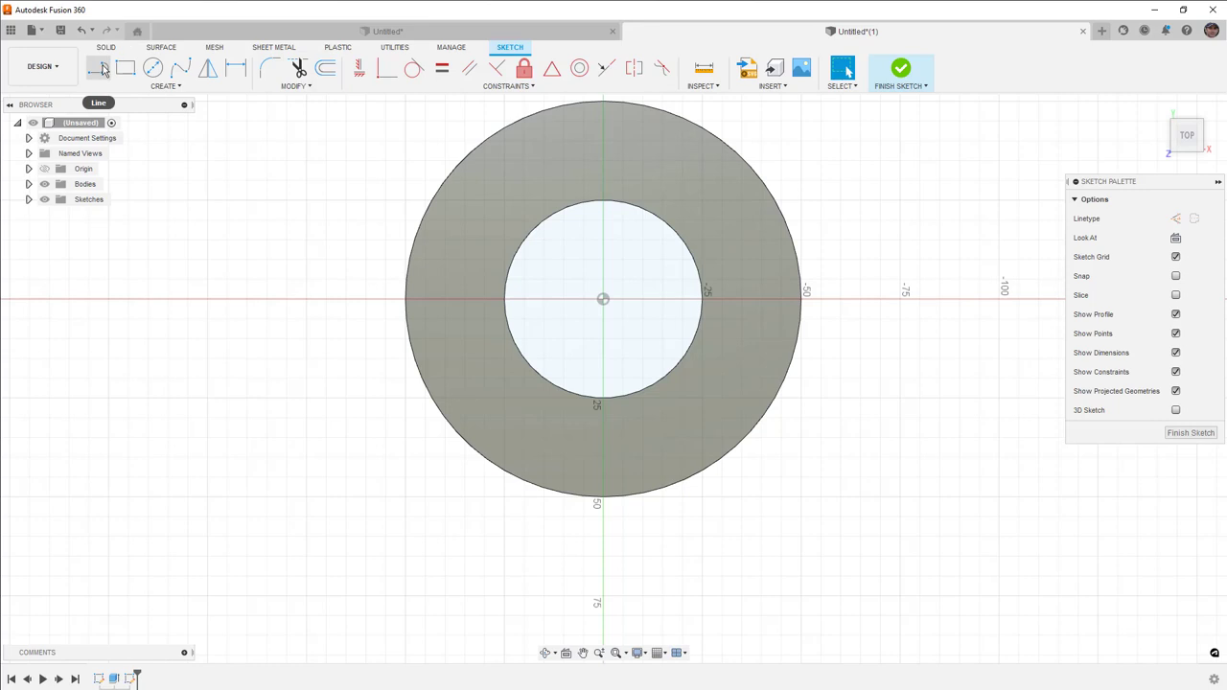
pyautogui.click(603, 299)
pyautogui.click(517, 538)
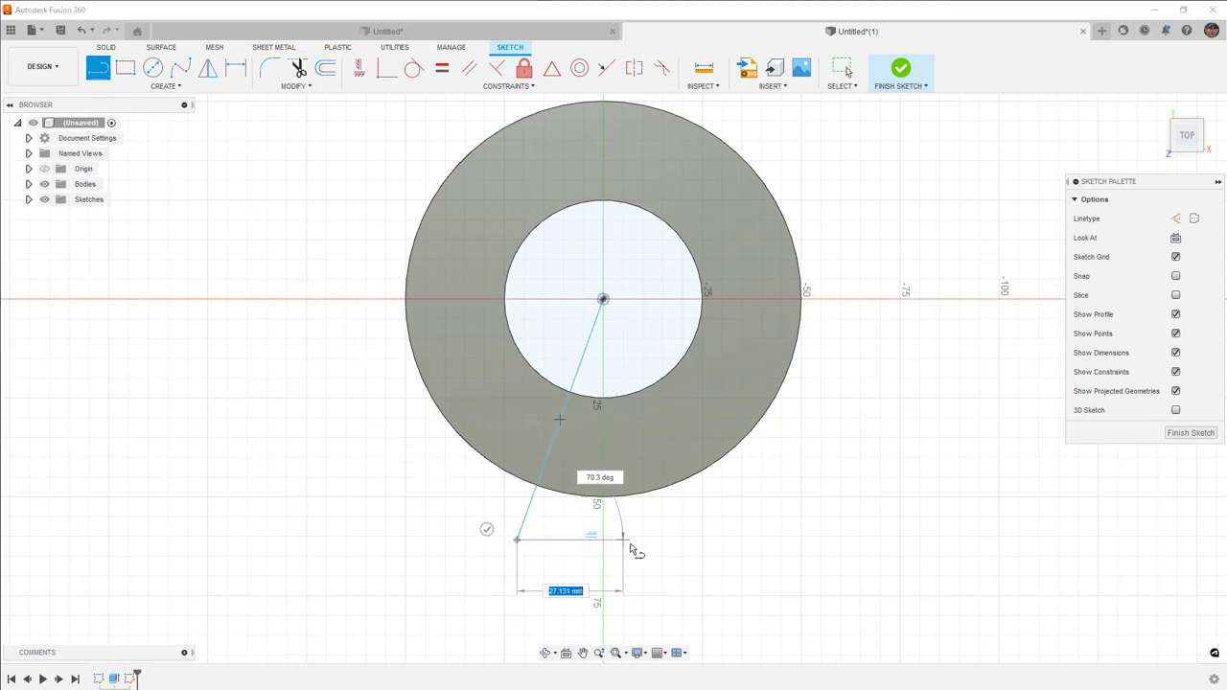
pyautogui.click(662, 539)
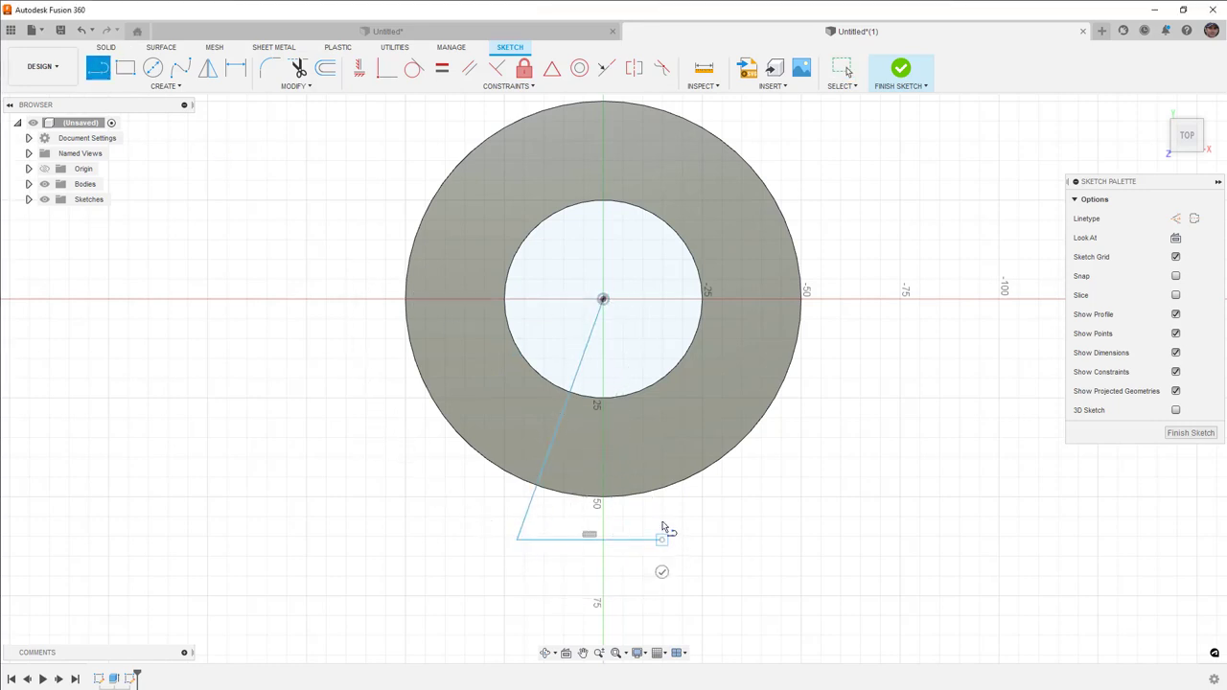
pyautogui.click(603, 299)
# - Draw a line from the triangle's apex to the midpoint of its base, about 61 mm long, and constrain it vertical
pyautogui.click(603, 299)
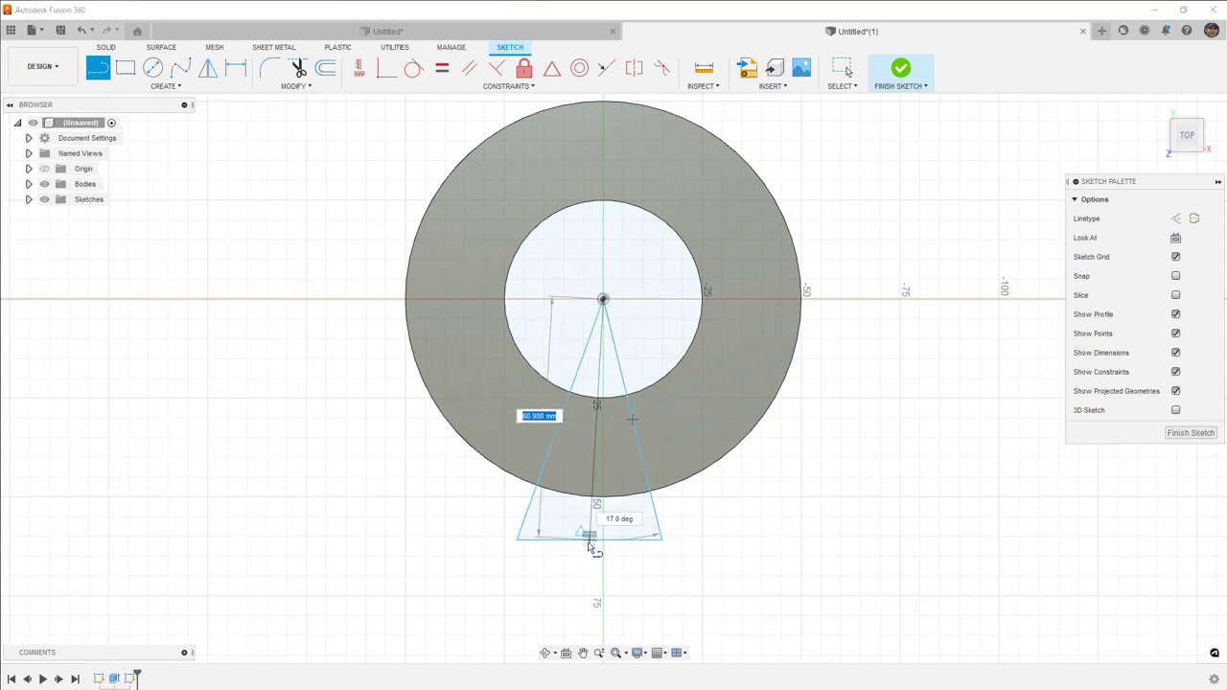
pyautogui.click(590, 539)
pyautogui.press('Escape')
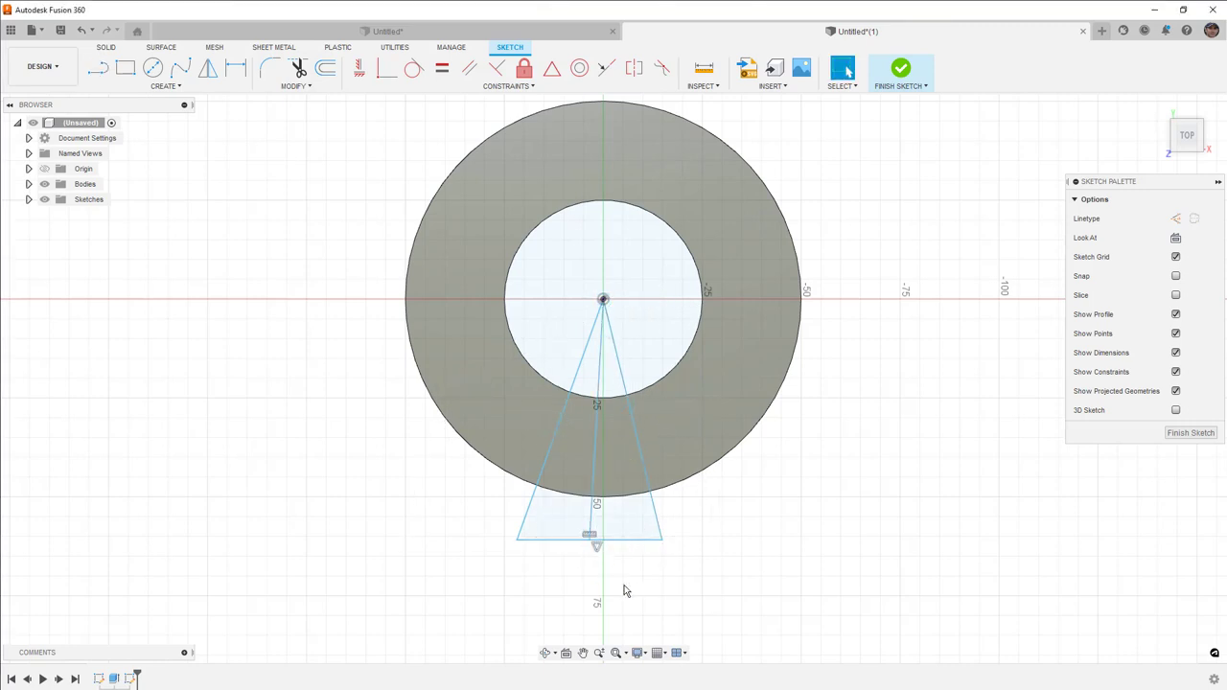
pyautogui.click(595, 461)
pyautogui.press('v')
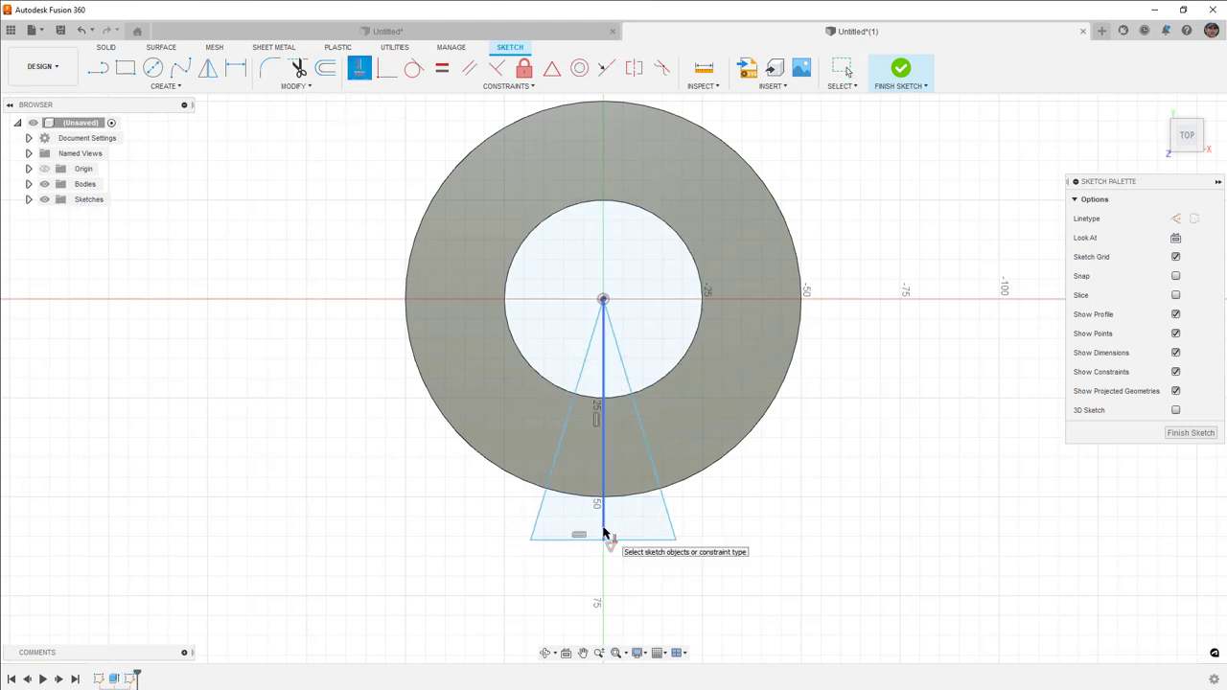
pyautogui.press('Escape')
# - Convert the triangle's vertical centre line to a construction line
pyautogui.click(604, 533)
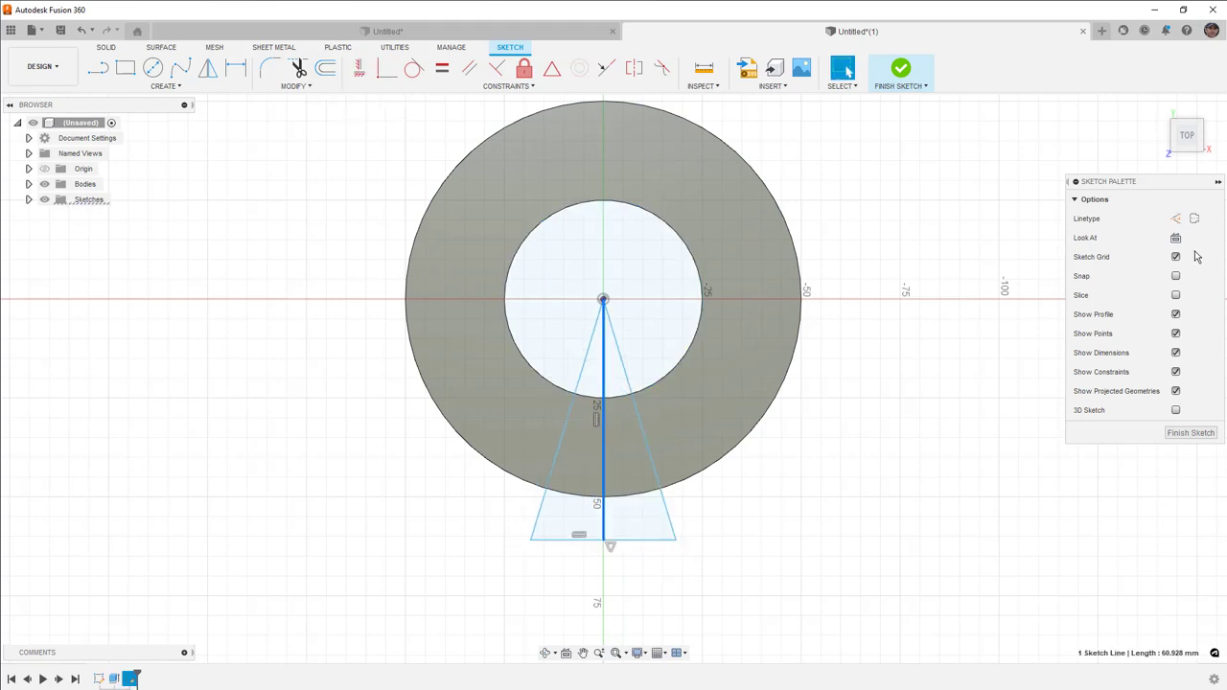
pyautogui.click(1175, 218)
pyautogui.click(615, 555)
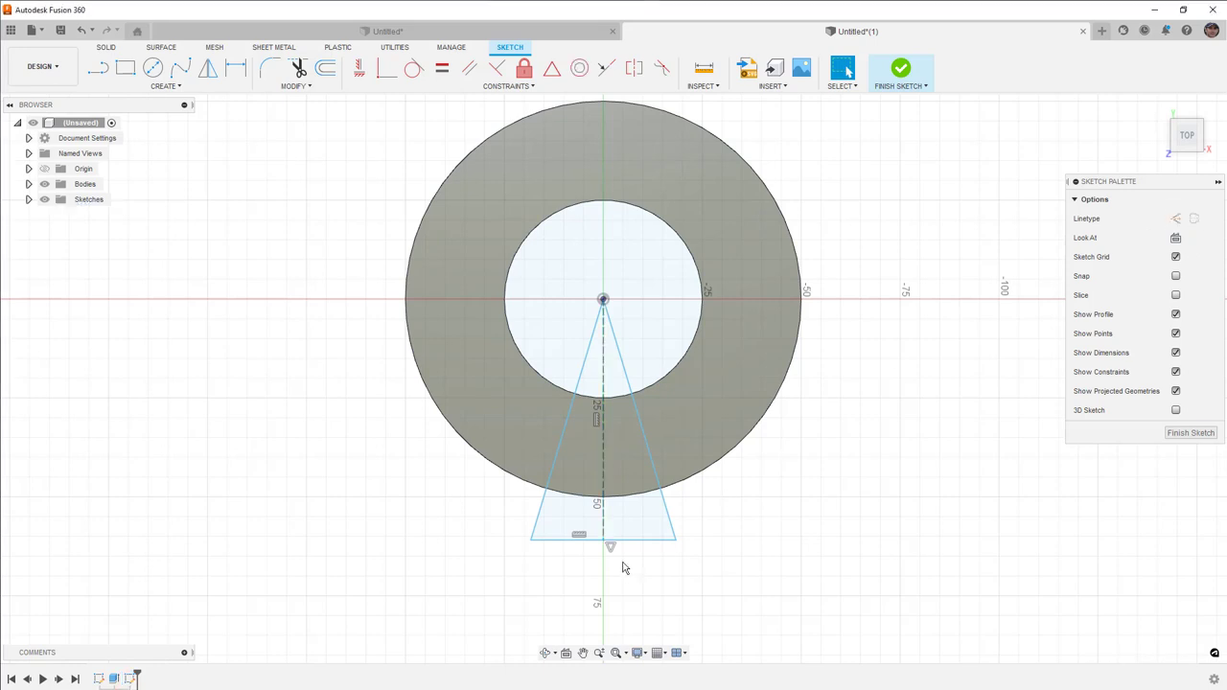
# - Move the midpoint of the triangle's base in to the ring's outer edge, 50 mm from the centre
pyautogui.scroll(1, 605, 545)
pyautogui.moveTo(600, 539); pyautogui.dragTo(602, 485)
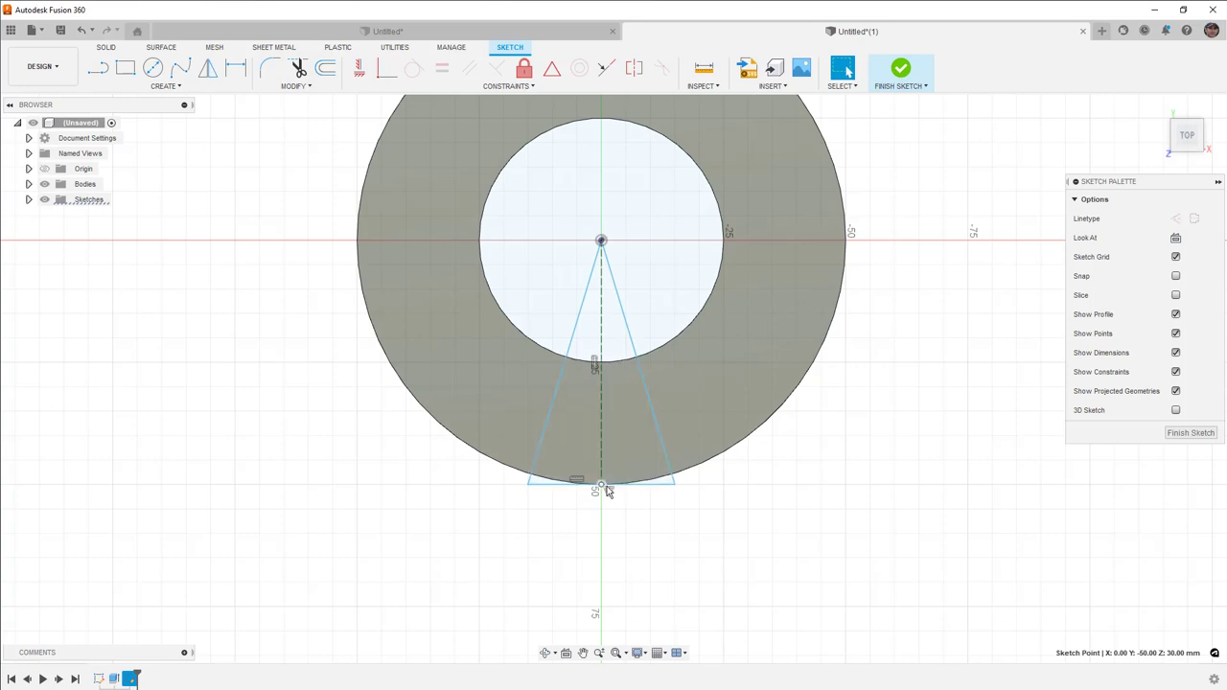
pyautogui.click(602, 452)
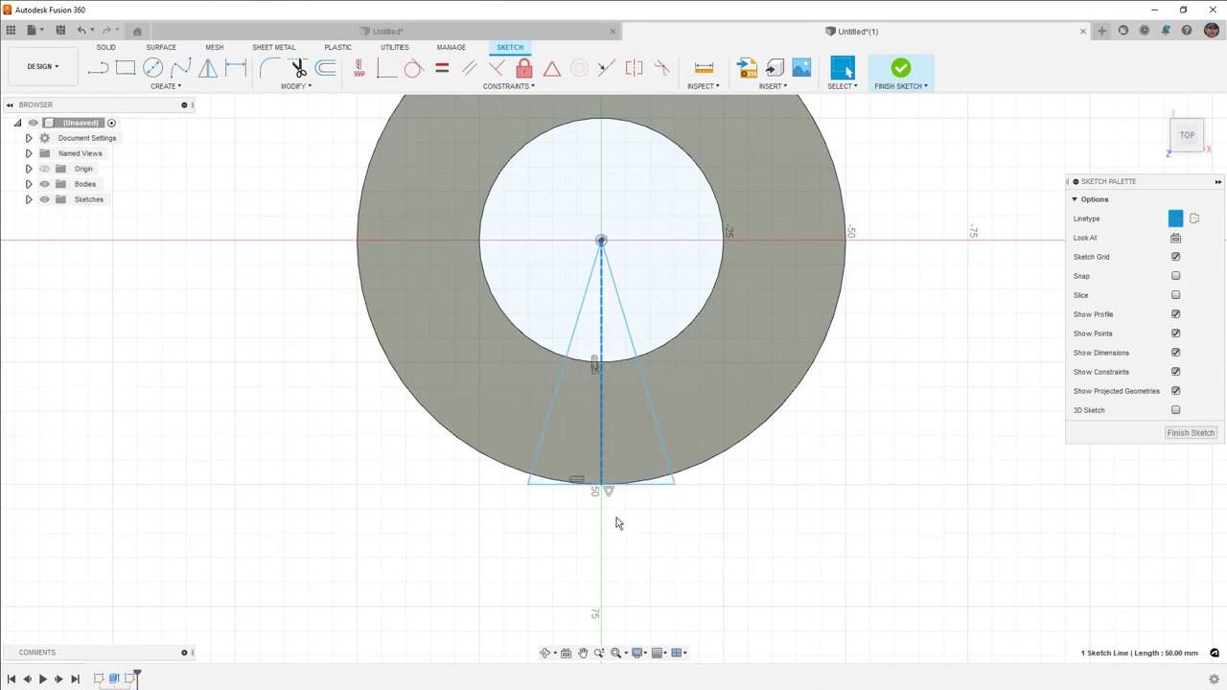
pyautogui.click(660, 428)
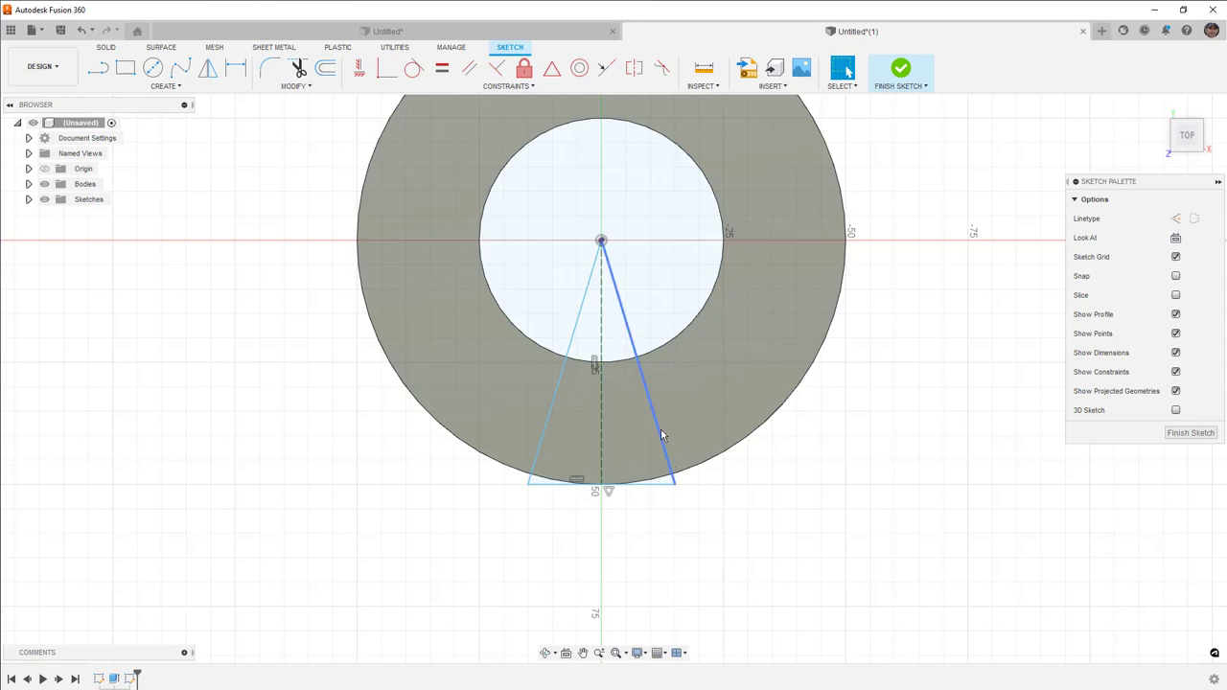
pyautogui.click(546, 491)
pyautogui.click(652, 517)
# - Switch to the Calculator and work out 360 divided by 20 and 360 divided by 36
pyautogui.hotkey('alt', 'Tab')
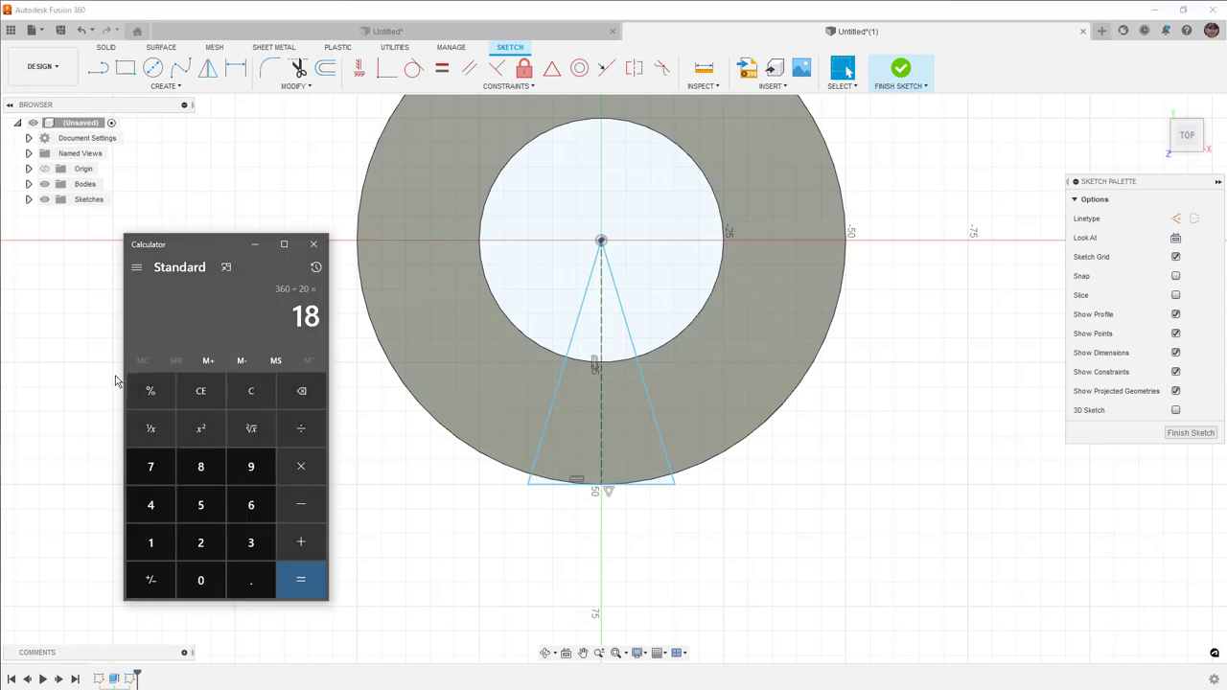
pyautogui.click(201, 390)
pyautogui.write('360')
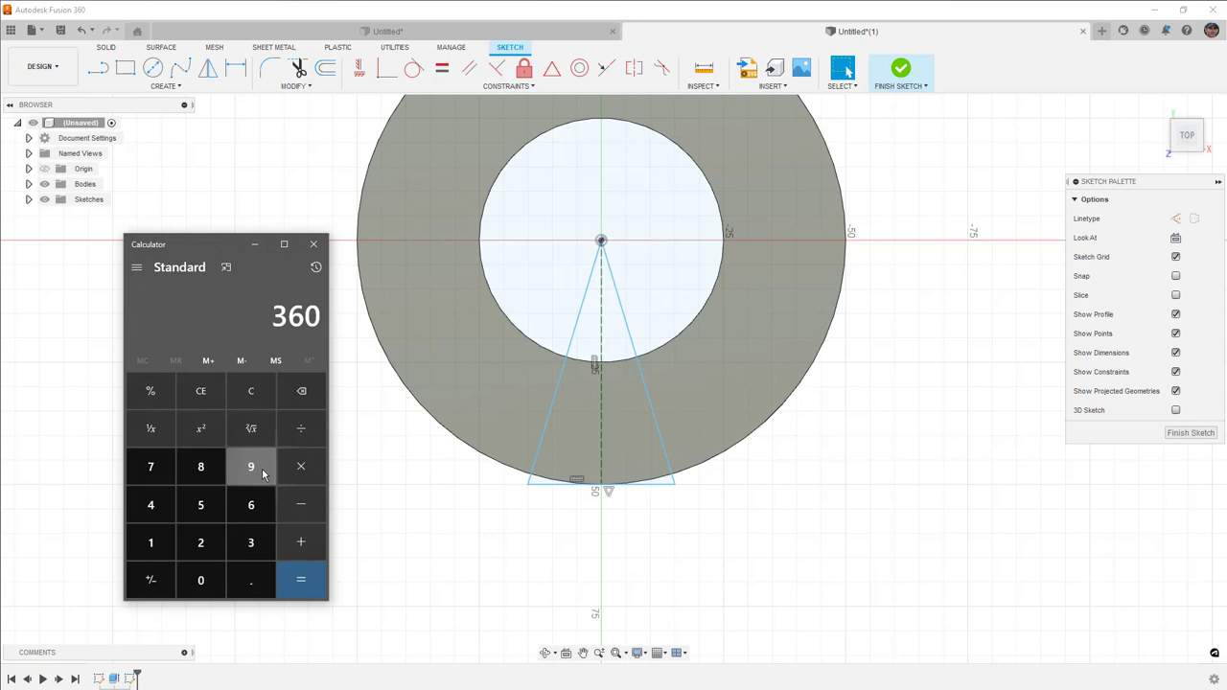
pyautogui.write('/20')
pyautogui.press('Return')
pyautogui.click(200, 390)
pyautogui.write('360 ÷ ')
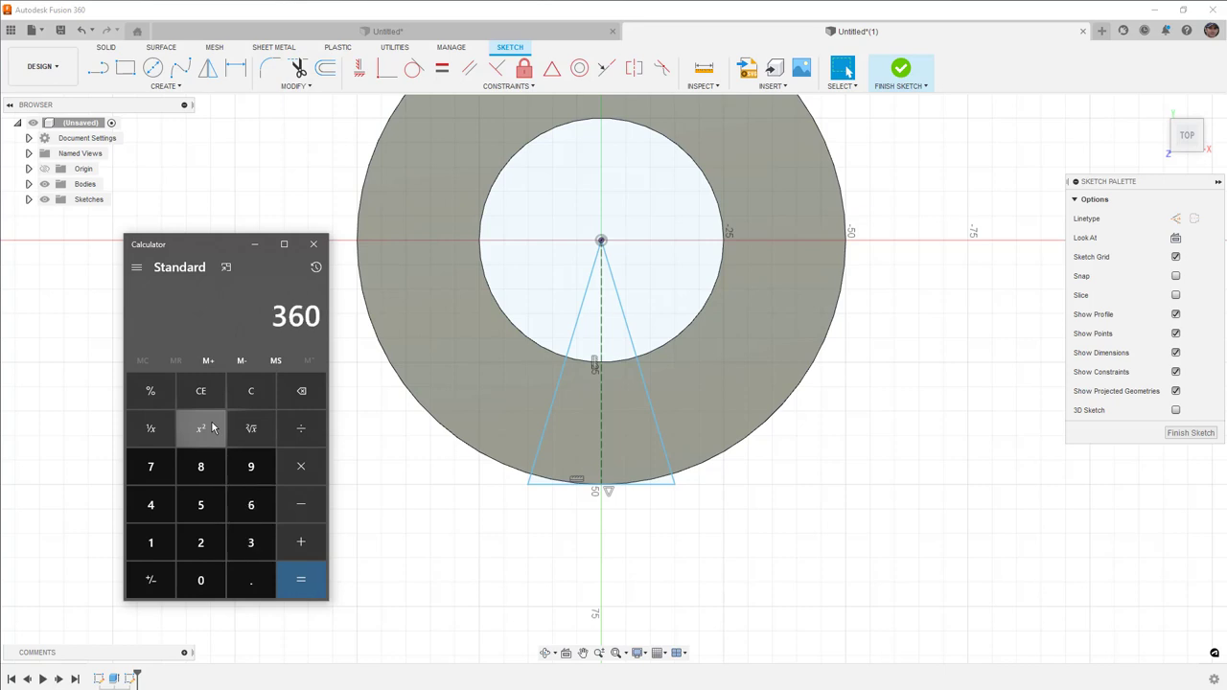
pyautogui.write('36')
pyautogui.press('Return')
# - Return to the sketch and dimension the angle between the construction line and one slanted side of the triangle as 5 degrees
pyautogui.click(623, 325)
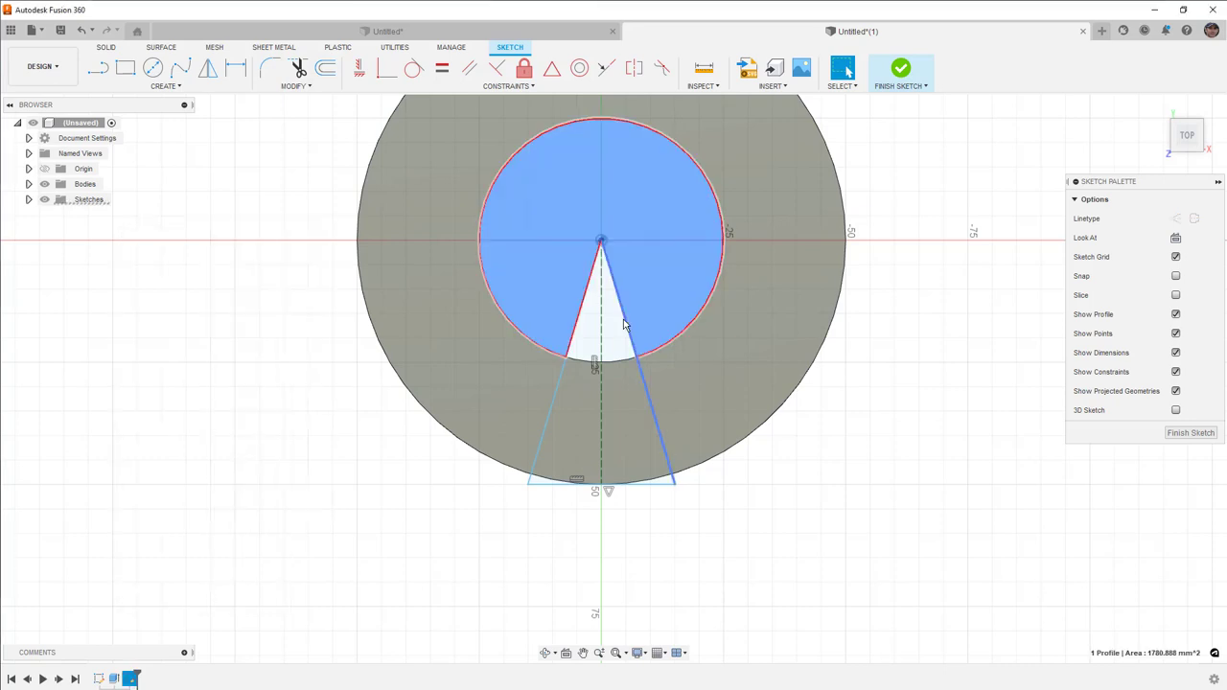
pyautogui.click(709, 523)
pyautogui.press('d')
pyautogui.click(666, 466)
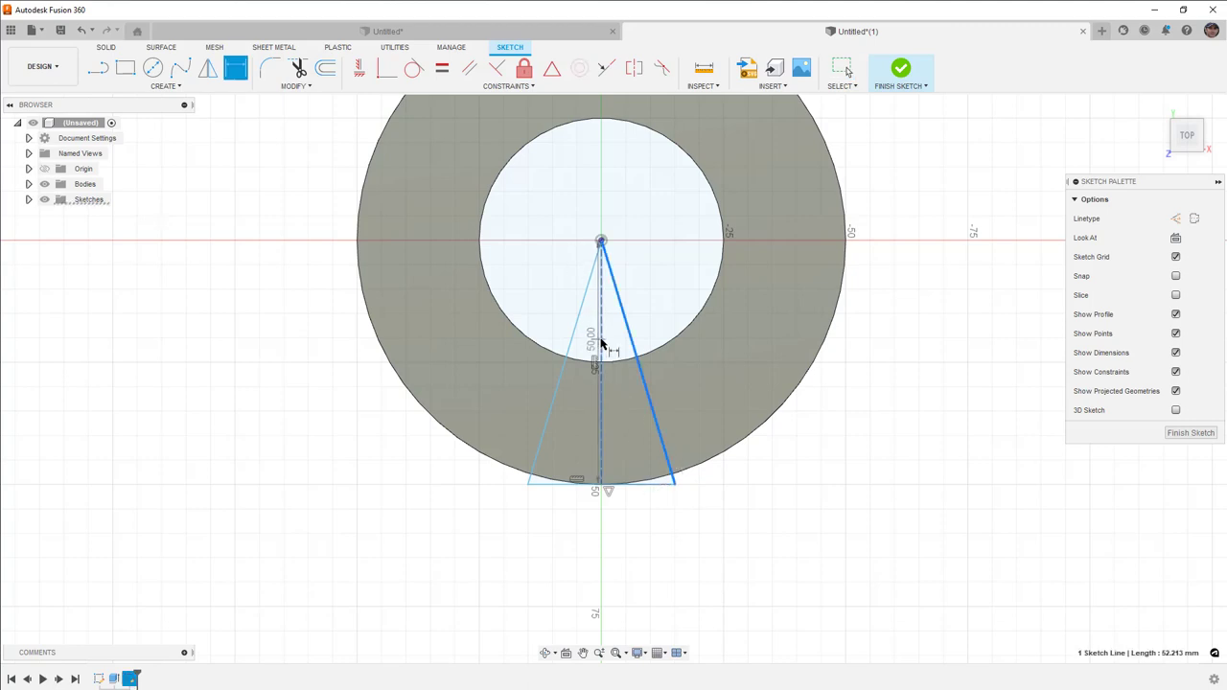
pyautogui.click(598, 340)
pyautogui.click(618, 348)
pyautogui.write('5')
pyautogui.press('Return')
# - Constrain the midpoint of the triangle's base coincident with the ring's outer edge, and finish the sketch
pyautogui.scroll(3, 628, 497)
pyautogui.scroll(3, 618, 491)
pyautogui.press('Escape')
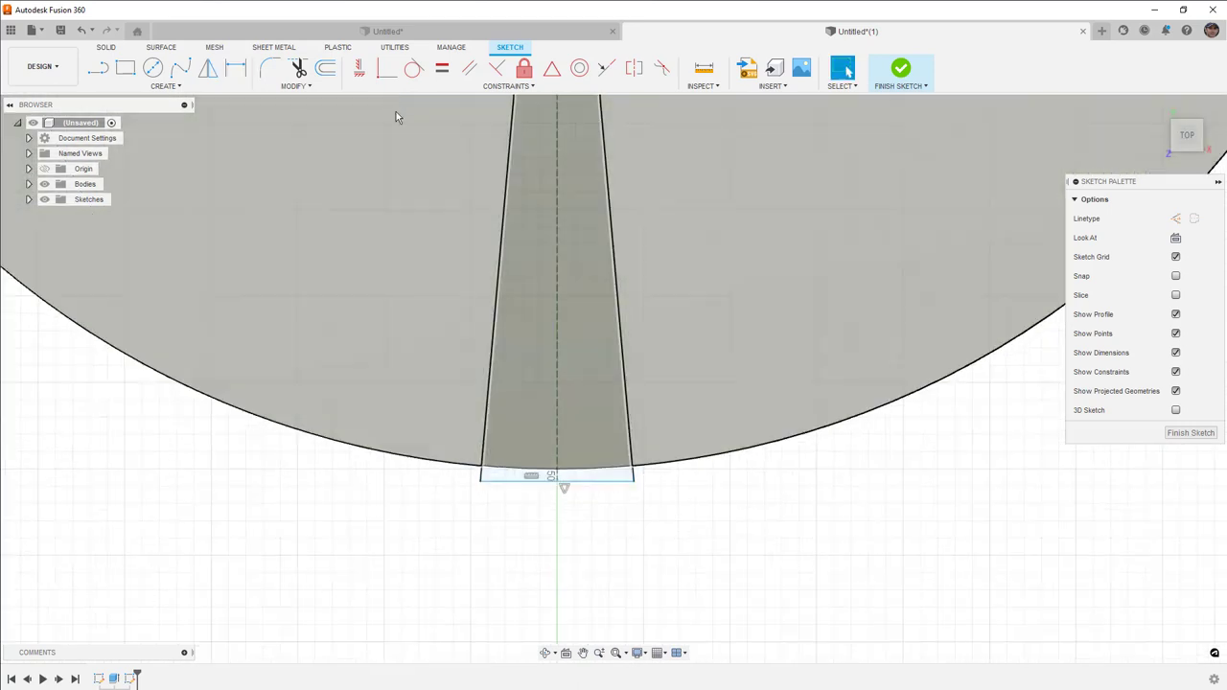
pyautogui.click(387, 67)
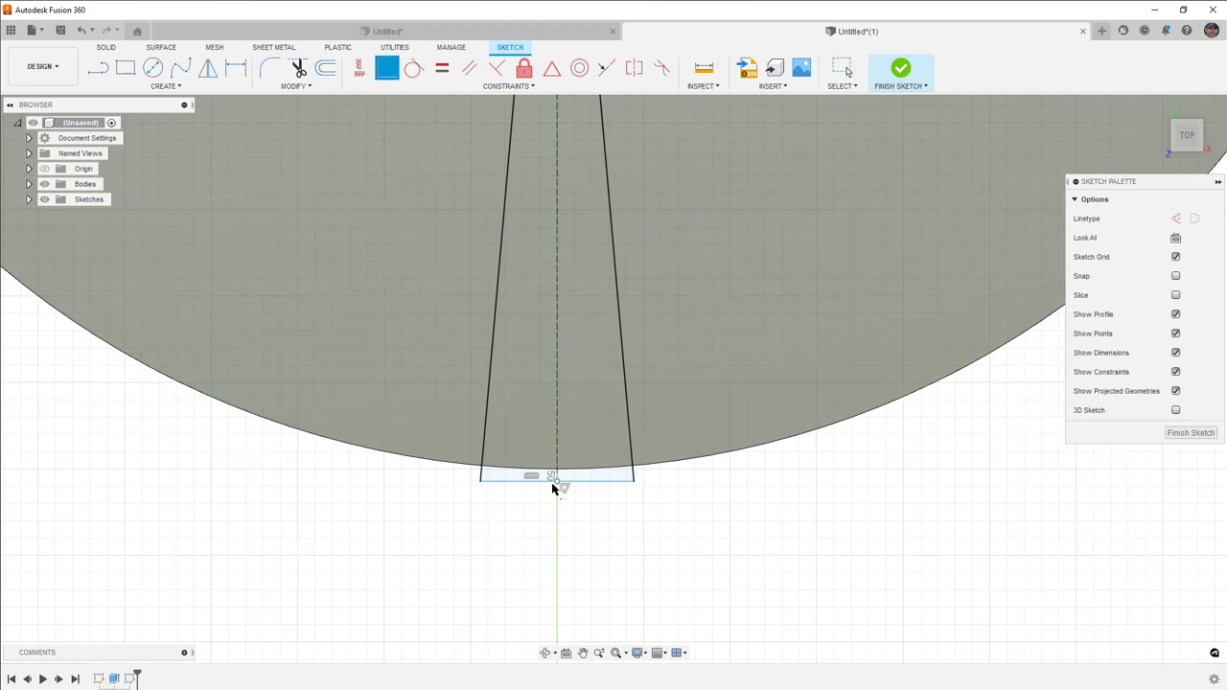
pyautogui.click(557, 479)
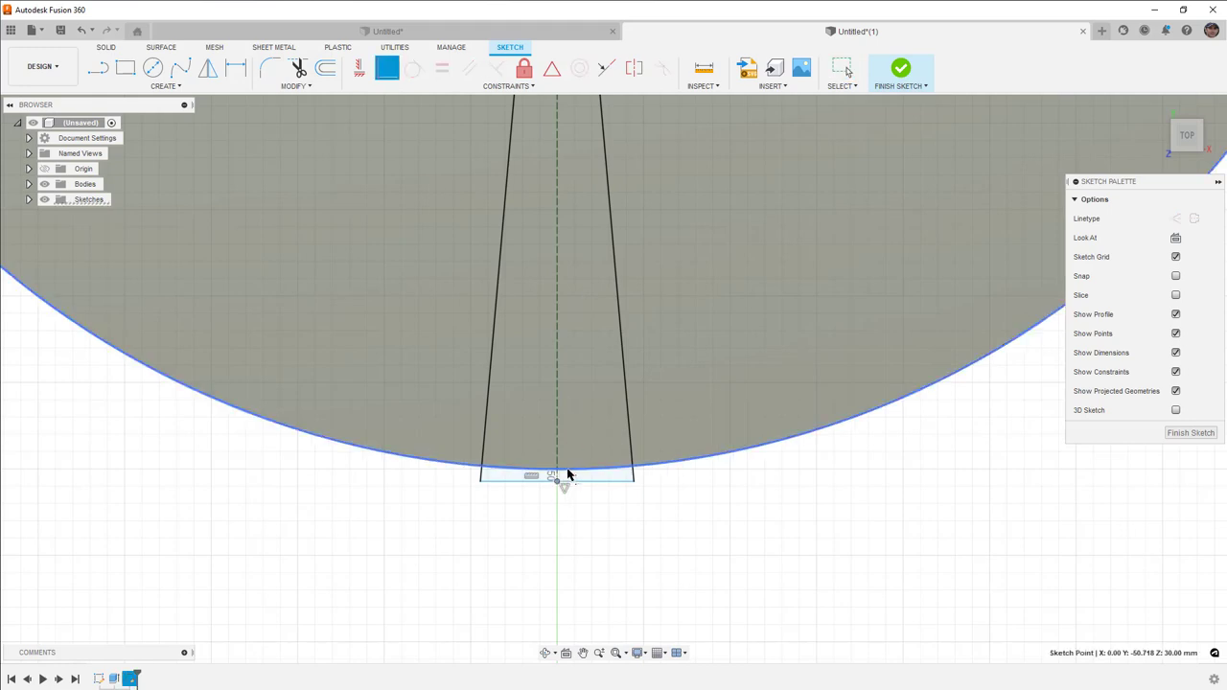
pyautogui.click(567, 475)
pyautogui.scroll(-5, 621, 487)
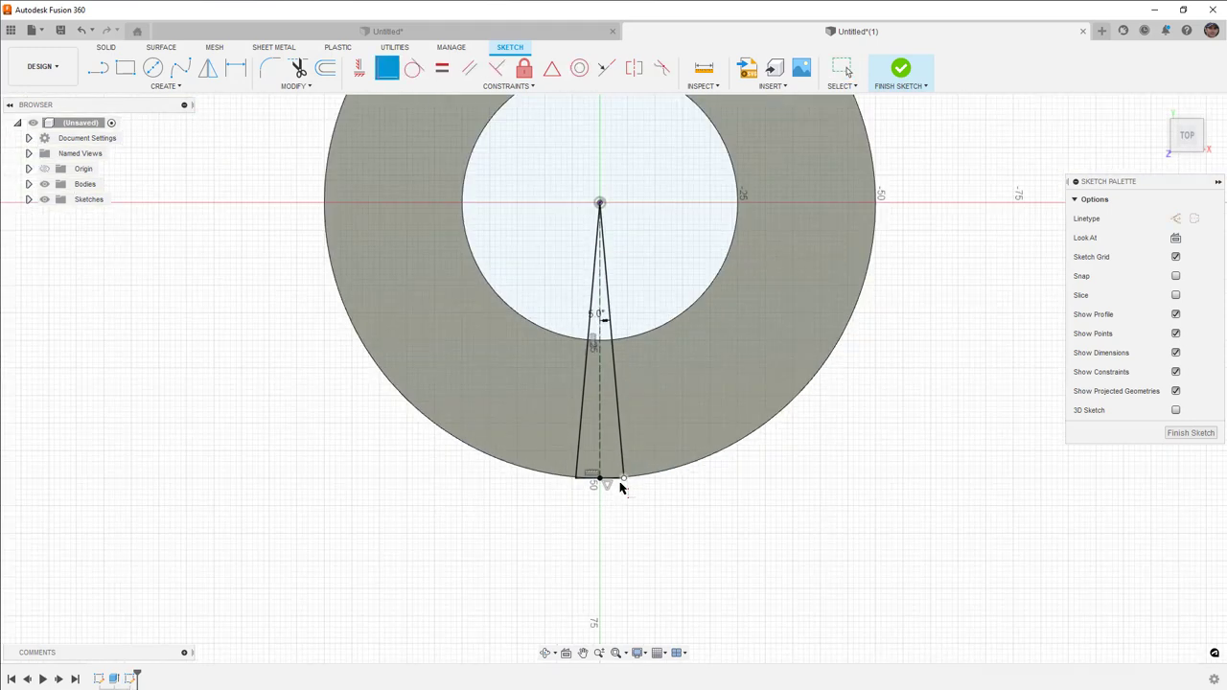
pyautogui.click(902, 71)
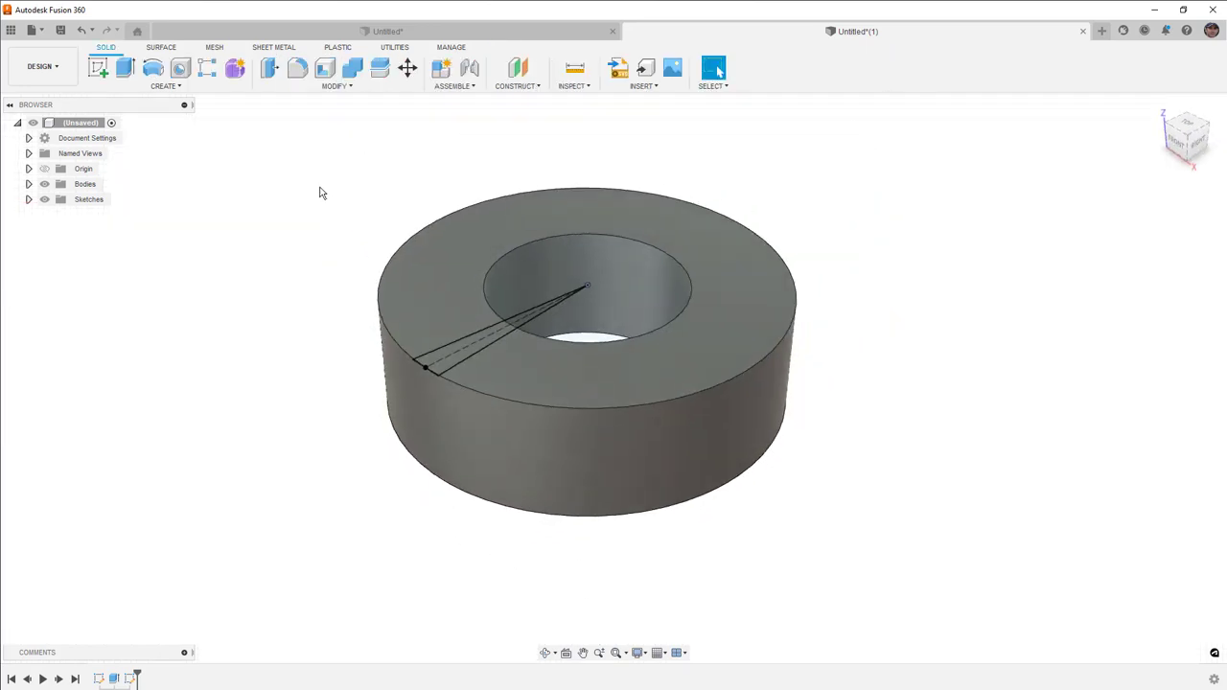
# - Create a plane along path on the triangle's construction line, at proportional distance 1.00 on the ring's outer edge
pyautogui.scroll(3, 331, 306)
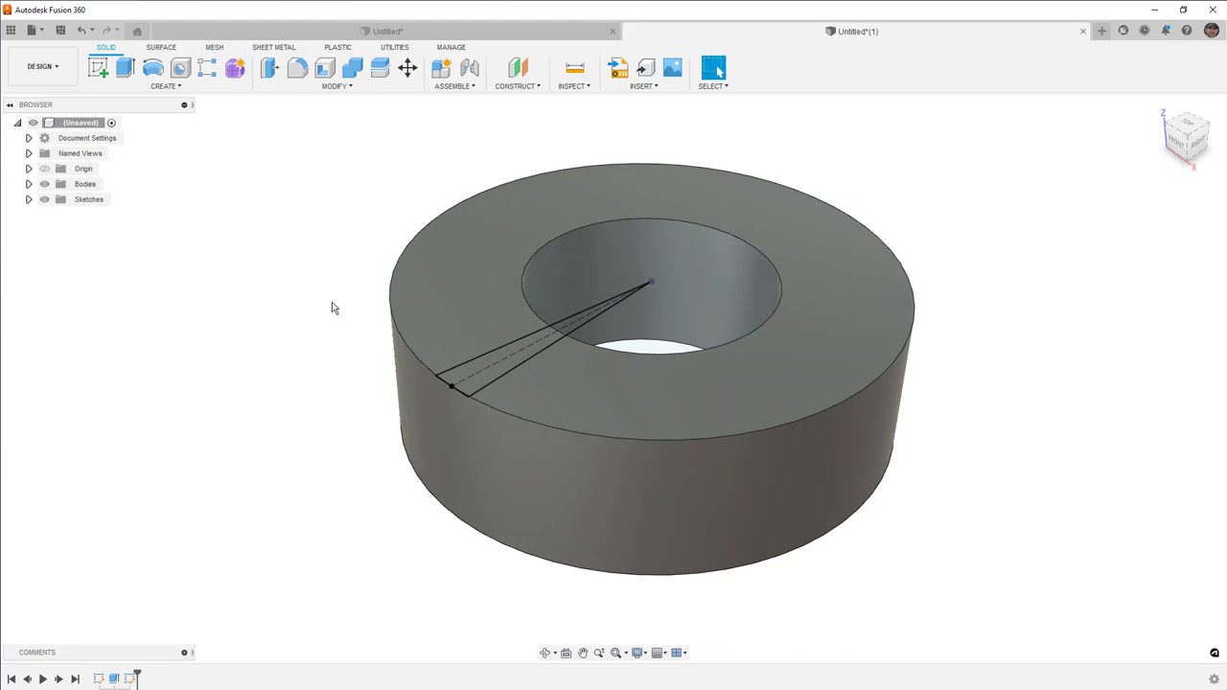
pyautogui.click(516, 85)
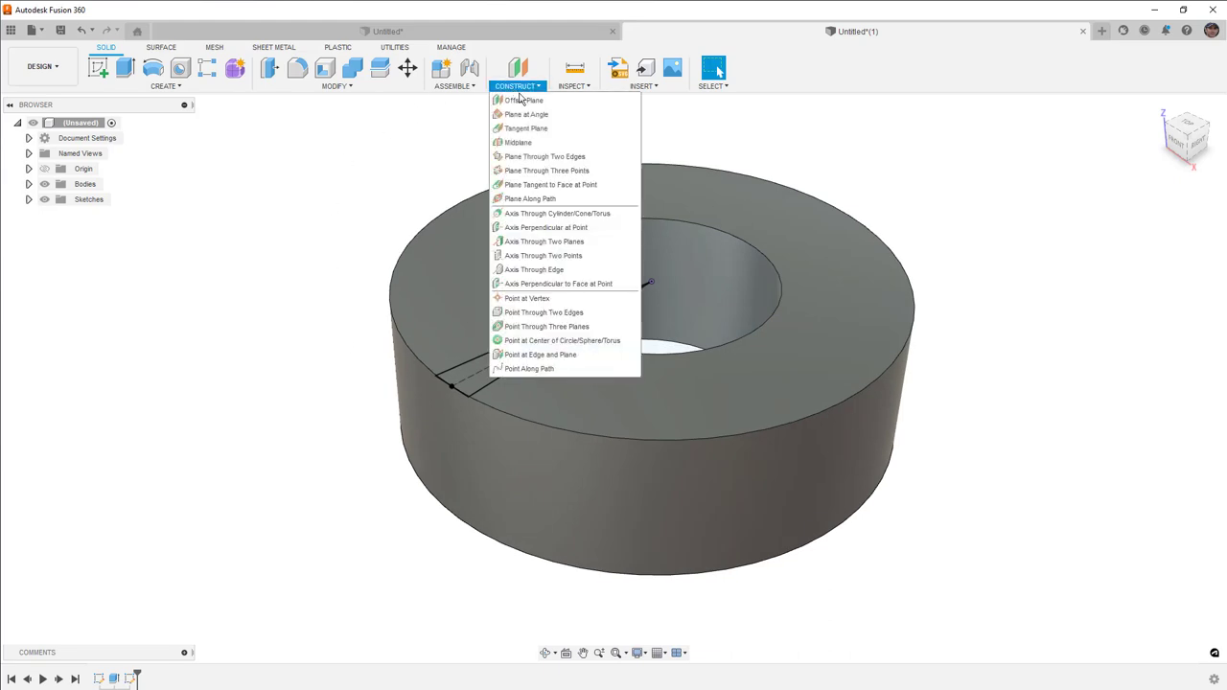
pyautogui.click(548, 199)
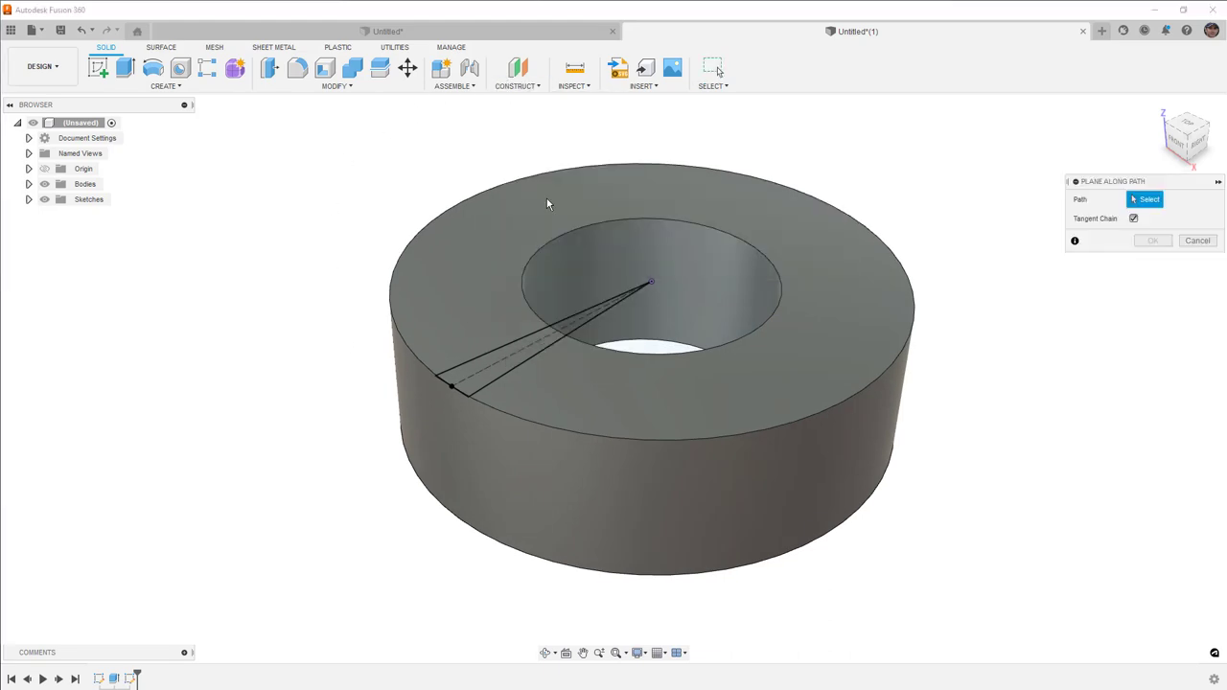
pyautogui.click(505, 359)
pyautogui.moveTo(499, 362); pyautogui.dragTo(411, 410)
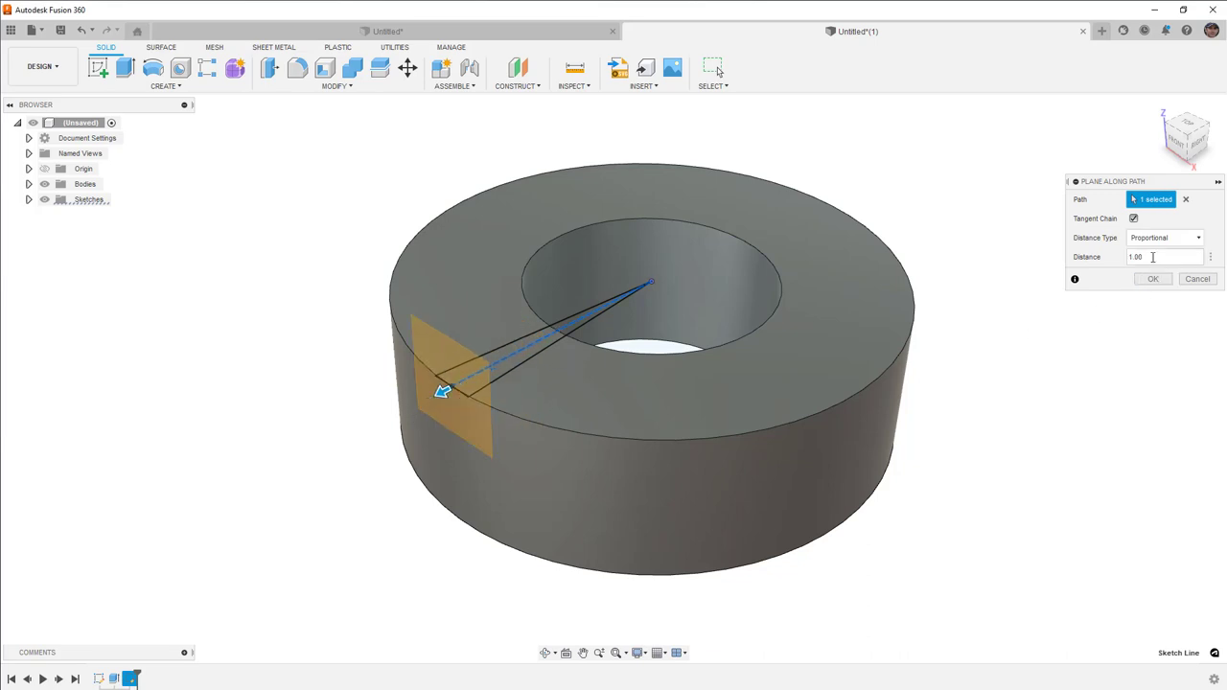
pyautogui.click(1153, 279)
# - Start a sketch on the new plane and project the triangle's base line into it
pyautogui.keyDown('shift'); pyautogui.moveTo(758, 369); pyautogui.dragTo(759, 378, button='middle'); pyautogui.keyUp('shift')
pyautogui.click(493, 330)
pyautogui.rightClick(495, 337)
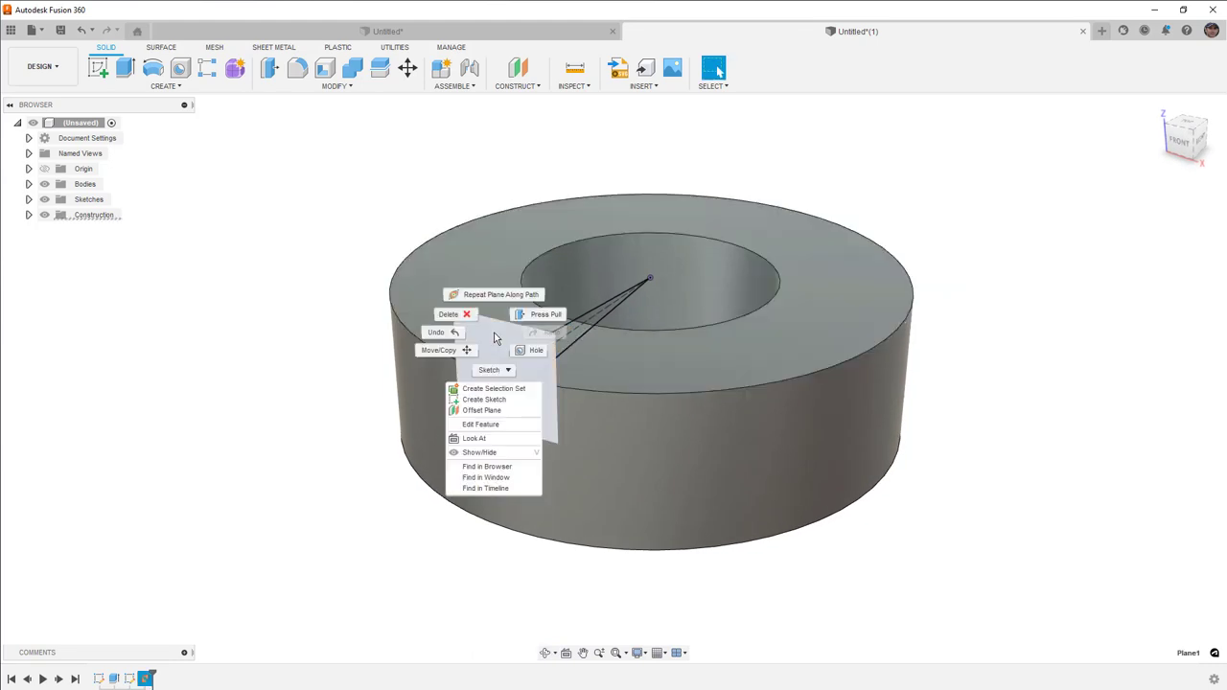
pyautogui.click(489, 399)
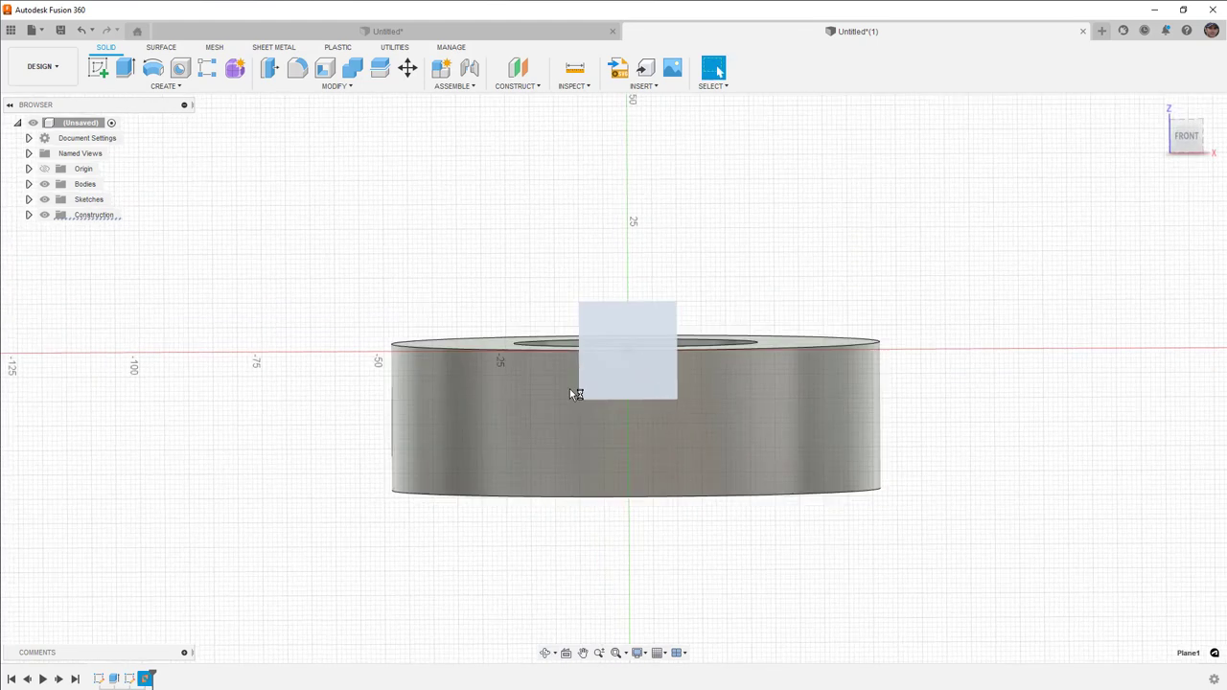
pyautogui.keyDown('shift'); pyautogui.moveTo(670, 358); pyautogui.dragTo(627, 479, button='middle'); pyautogui.keyUp('shift')
pyautogui.scroll(5, 626, 482)
pyautogui.scroll(5, 628, 477)
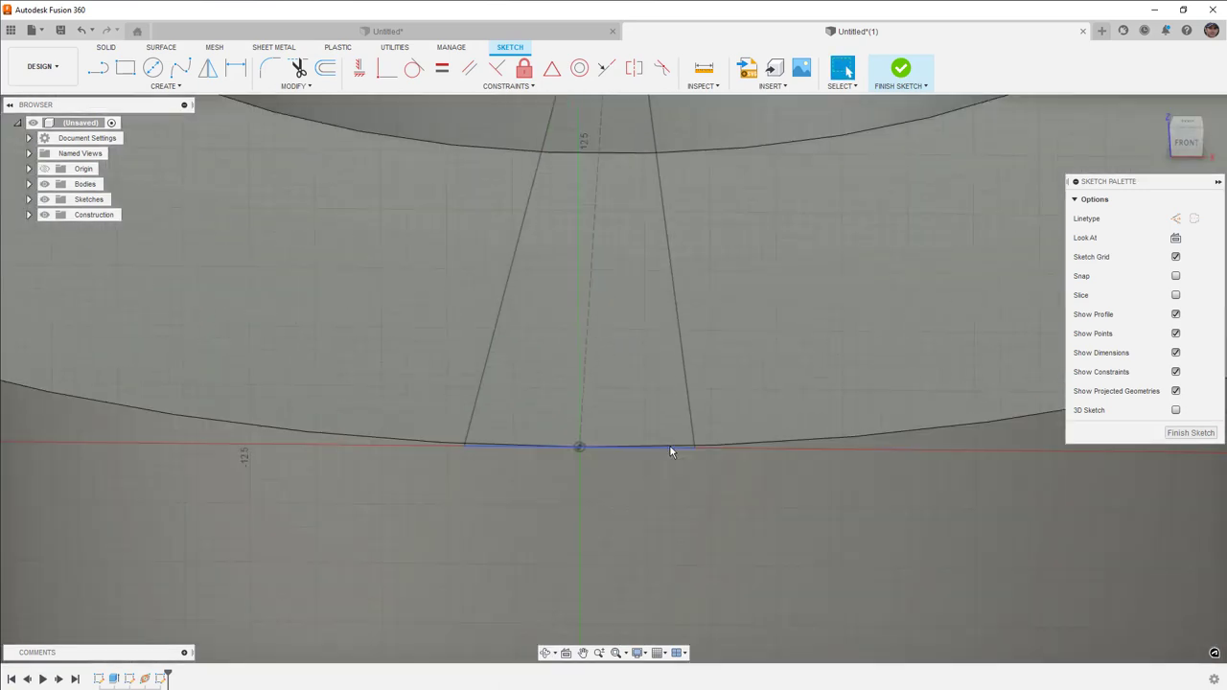
pyautogui.click(669, 445)
pyautogui.press('p')
pyautogui.click(194, 84)
pyautogui.moveTo(171, 301)
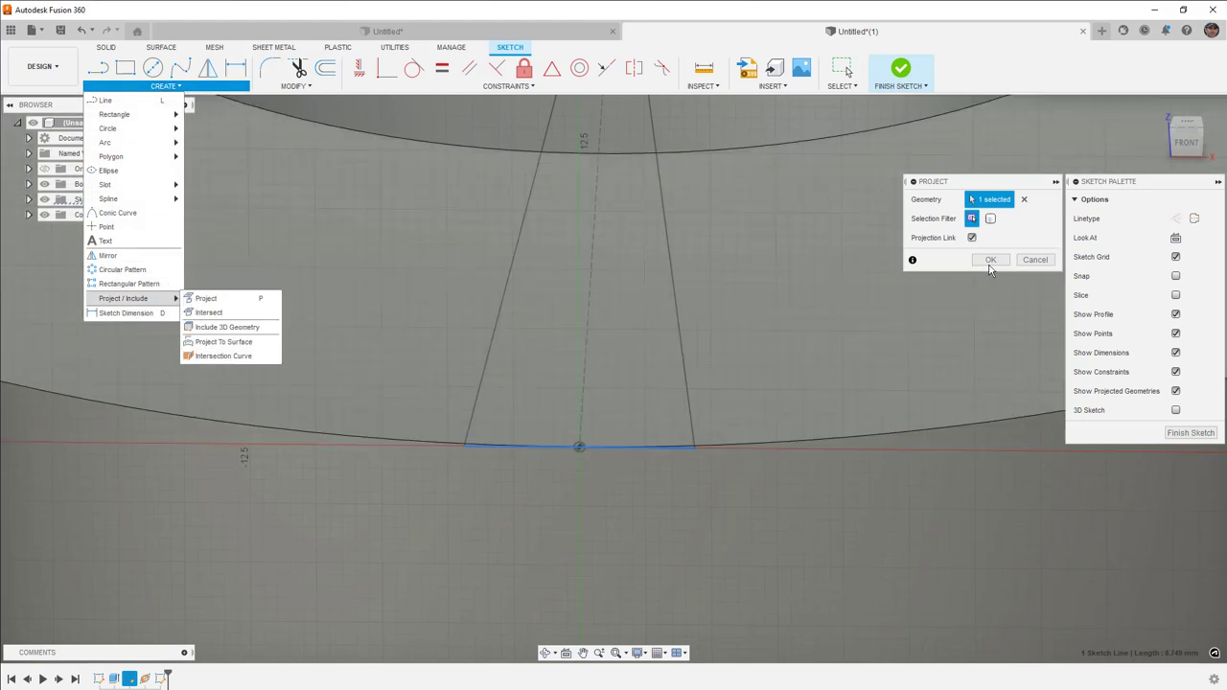
pyautogui.click(993, 261)
# - Draw two lines forming a downward V from the projected line's ends, and constrain its apex vertically below the line's midpoint
pyautogui.scroll(-2, 863, 286)
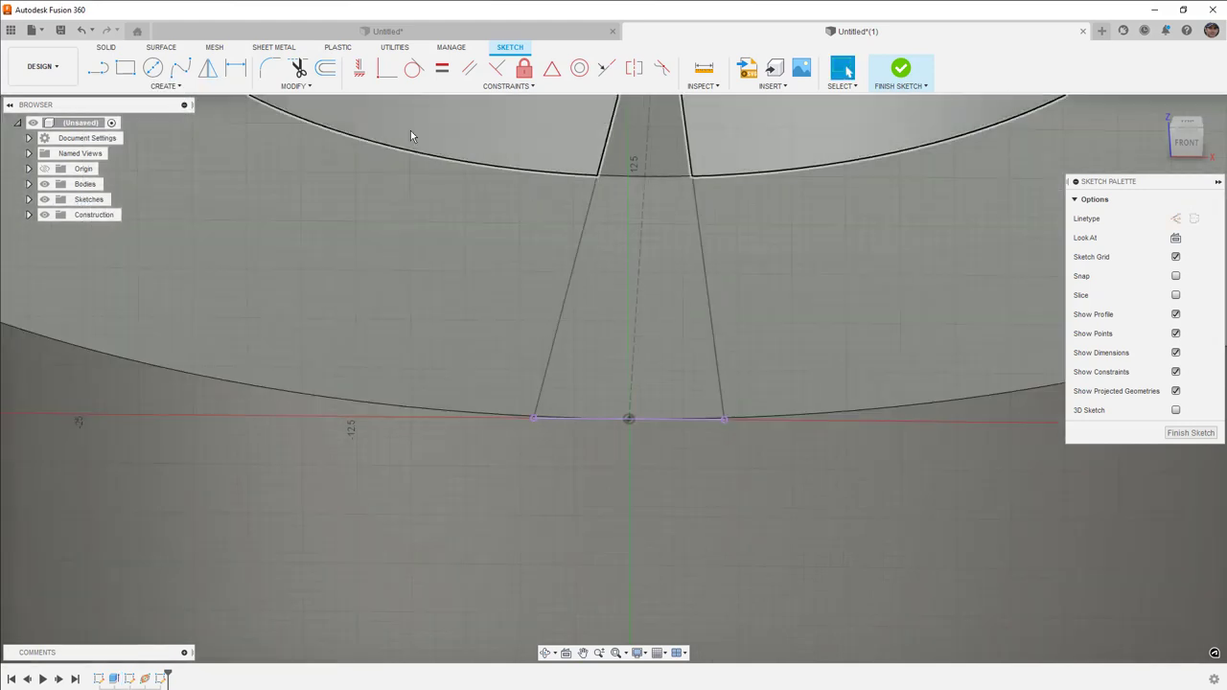
pyautogui.click(98, 68)
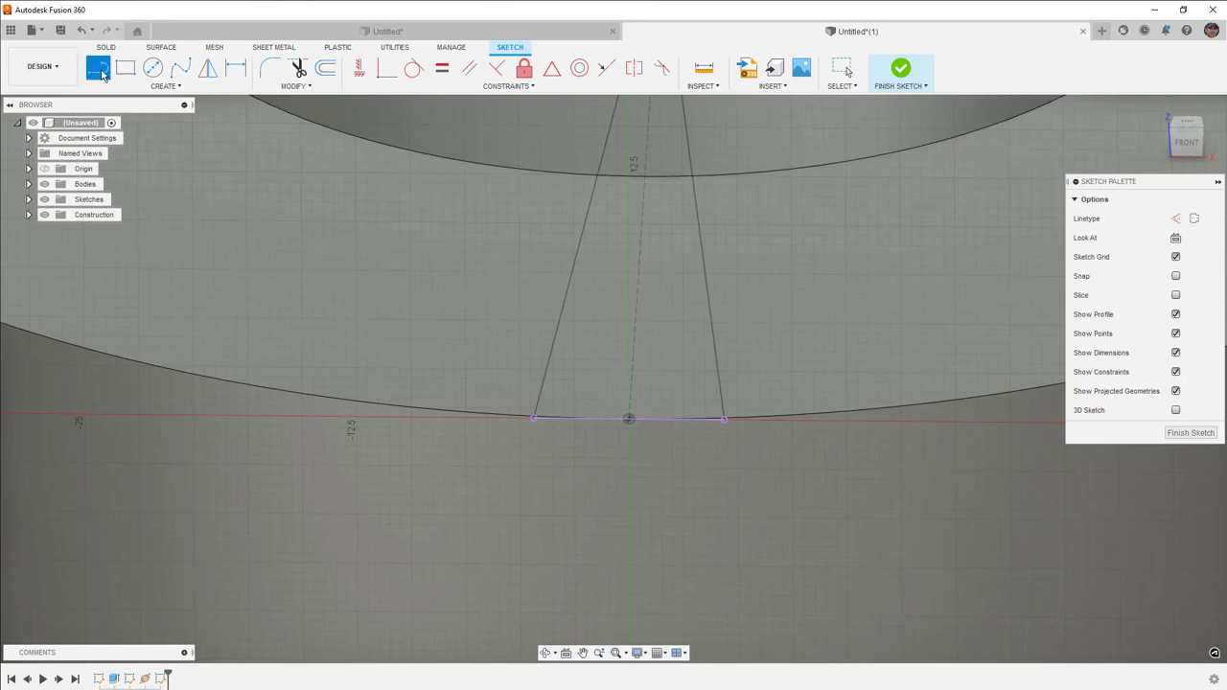
pyautogui.click(535, 419)
pyautogui.click(624, 530)
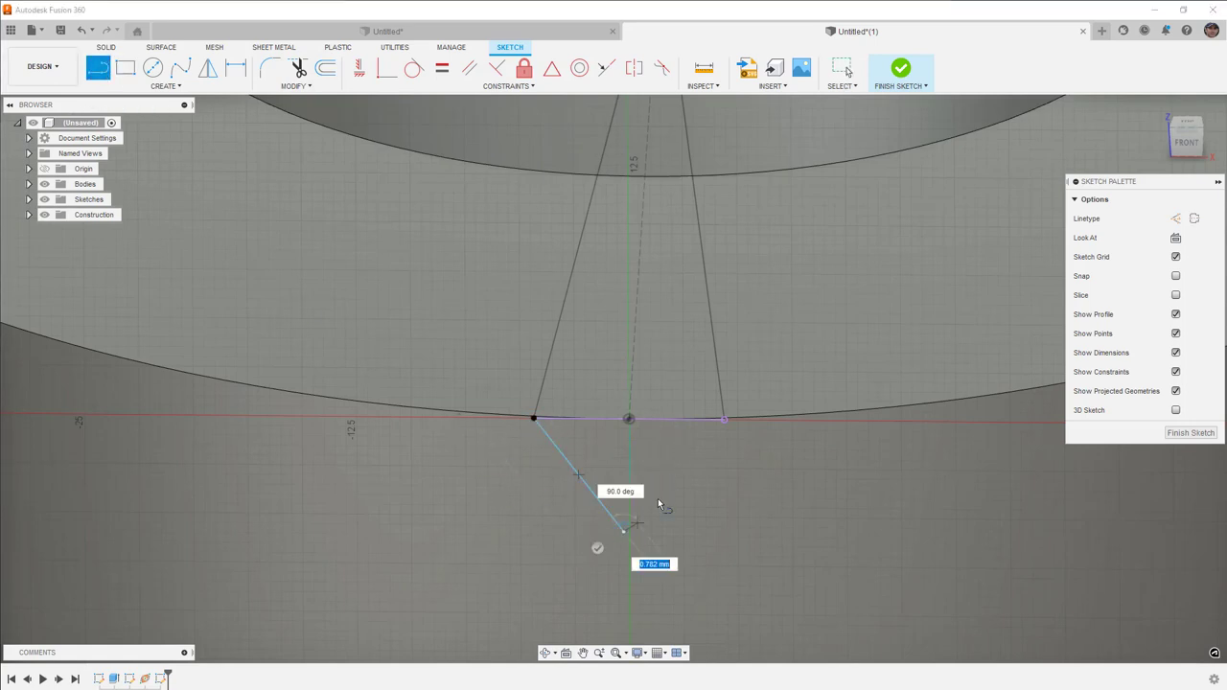
pyautogui.doubleClick(724, 422)
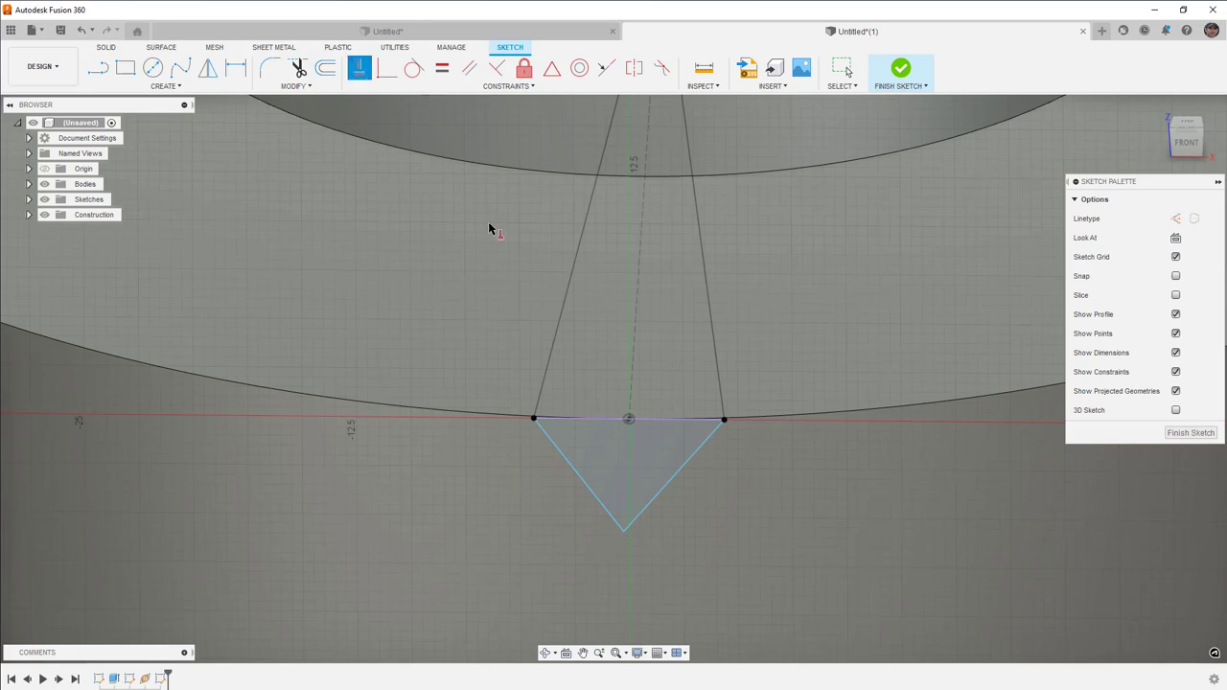
pyautogui.click(624, 532)
pyautogui.click(630, 423)
# - Dimension the V's depth from the base midpoint to the apex as 6 mm, and finish the sketch
pyautogui.press('d')
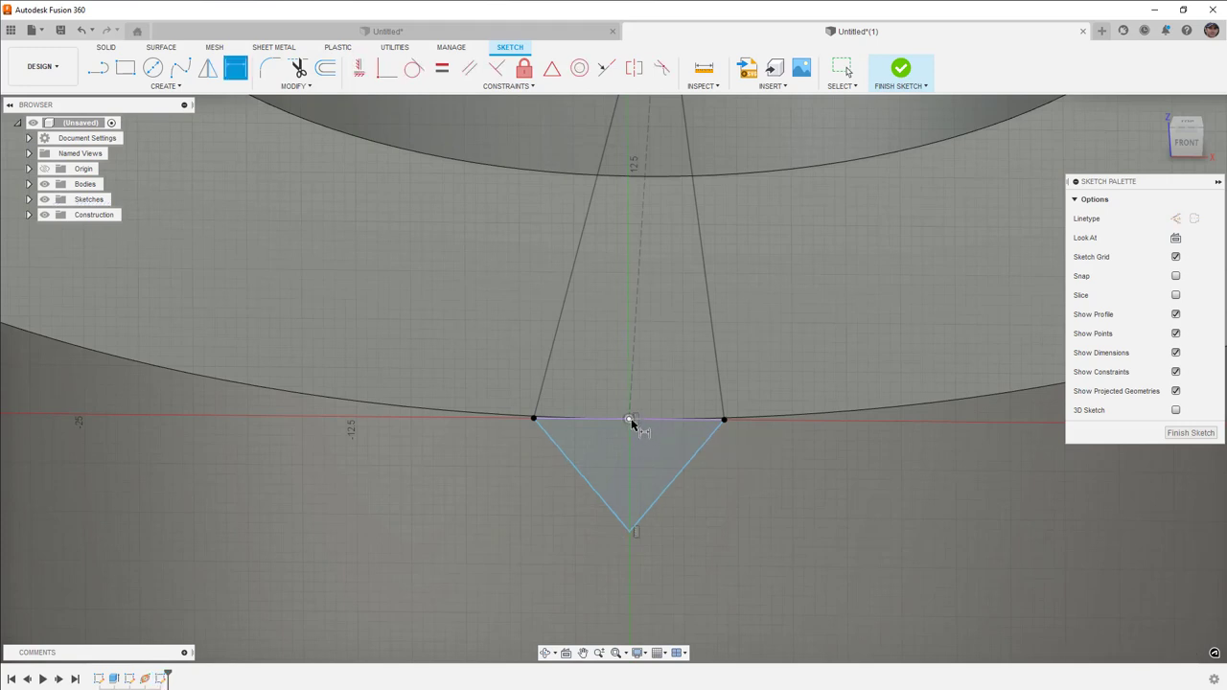
pyautogui.click(630, 419)
pyautogui.click(630, 530)
pyautogui.click(640, 468)
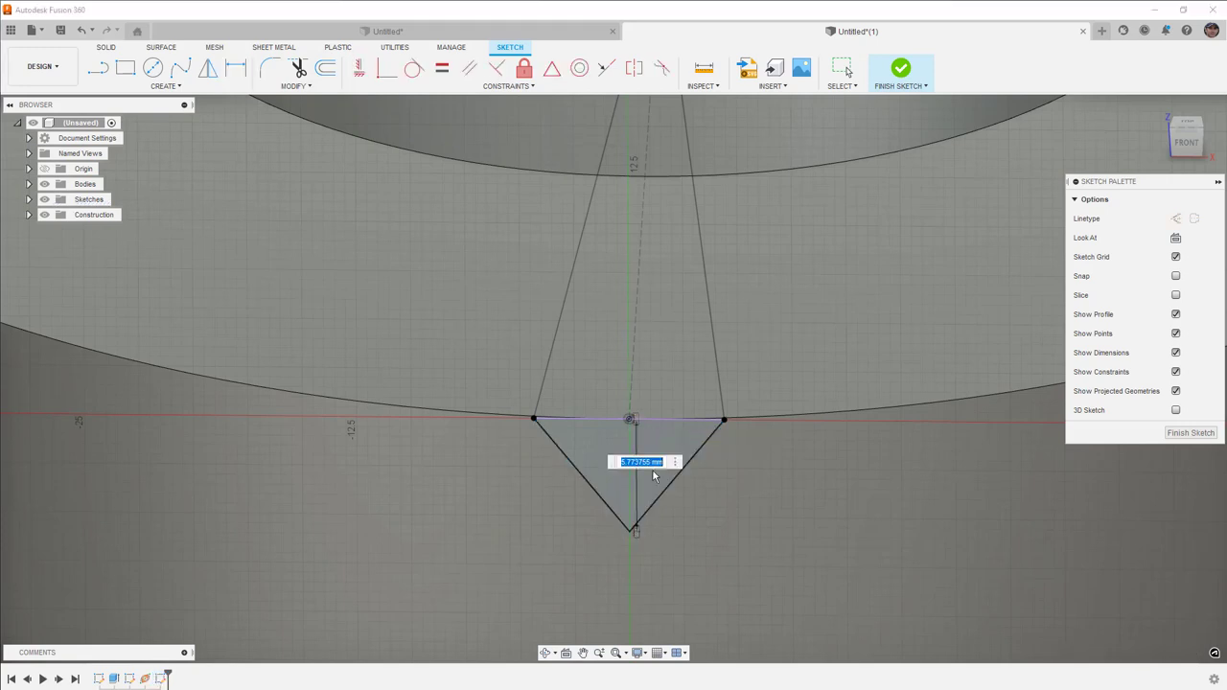
pyautogui.write('6')
pyautogui.press('Return')
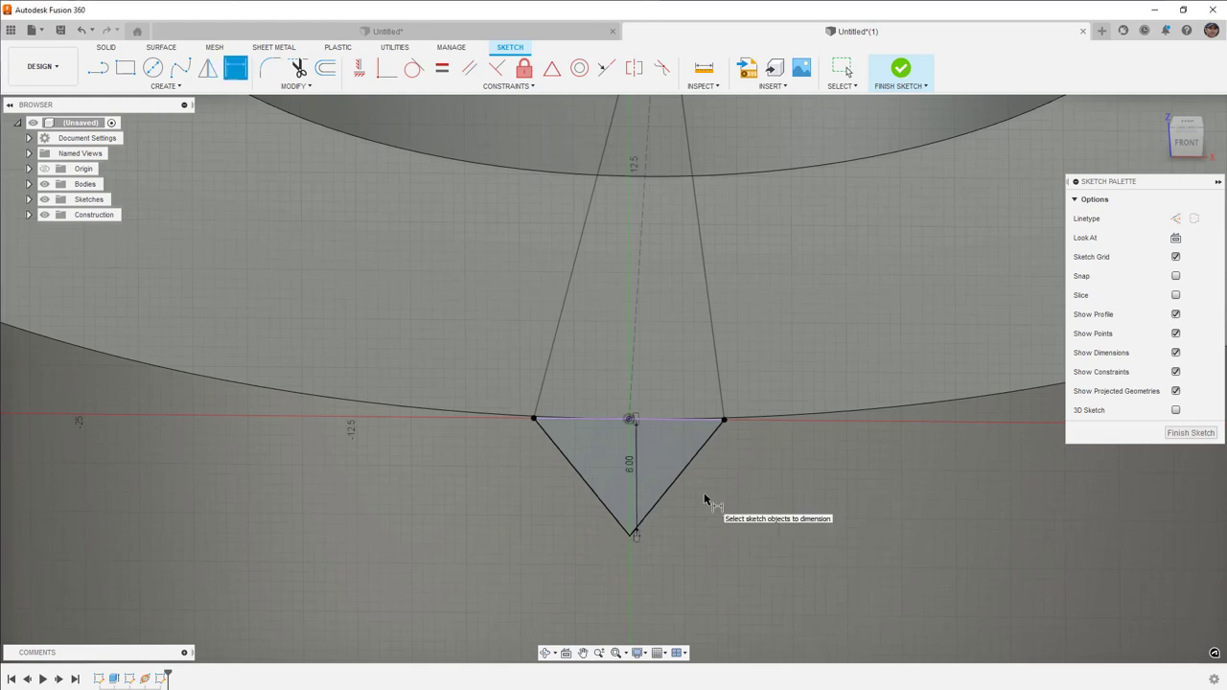
pyautogui.click(901, 69)
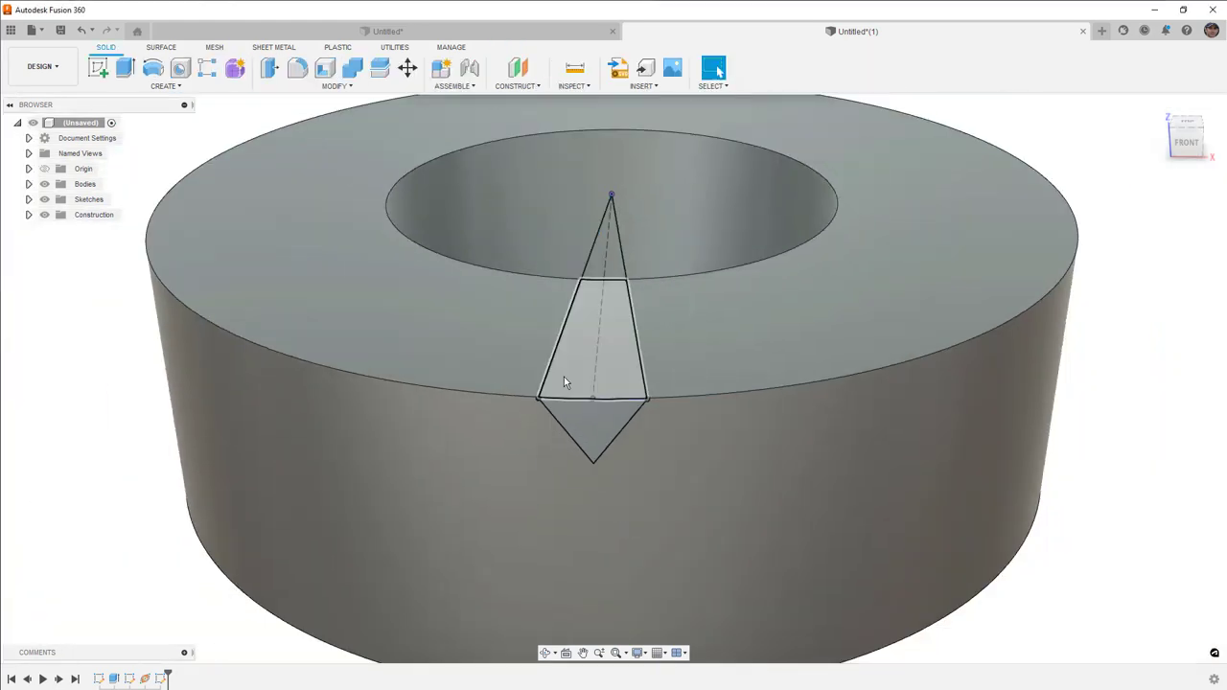
# - Loft a cut from the V-shaped profile to the sketch point at the ring's centre
pyautogui.keyDown('shift'); pyautogui.moveTo(564, 381); pyautogui.dragTo(662, 419, button='middle'); pyautogui.keyUp('shift')
pyautogui.click(172, 86)
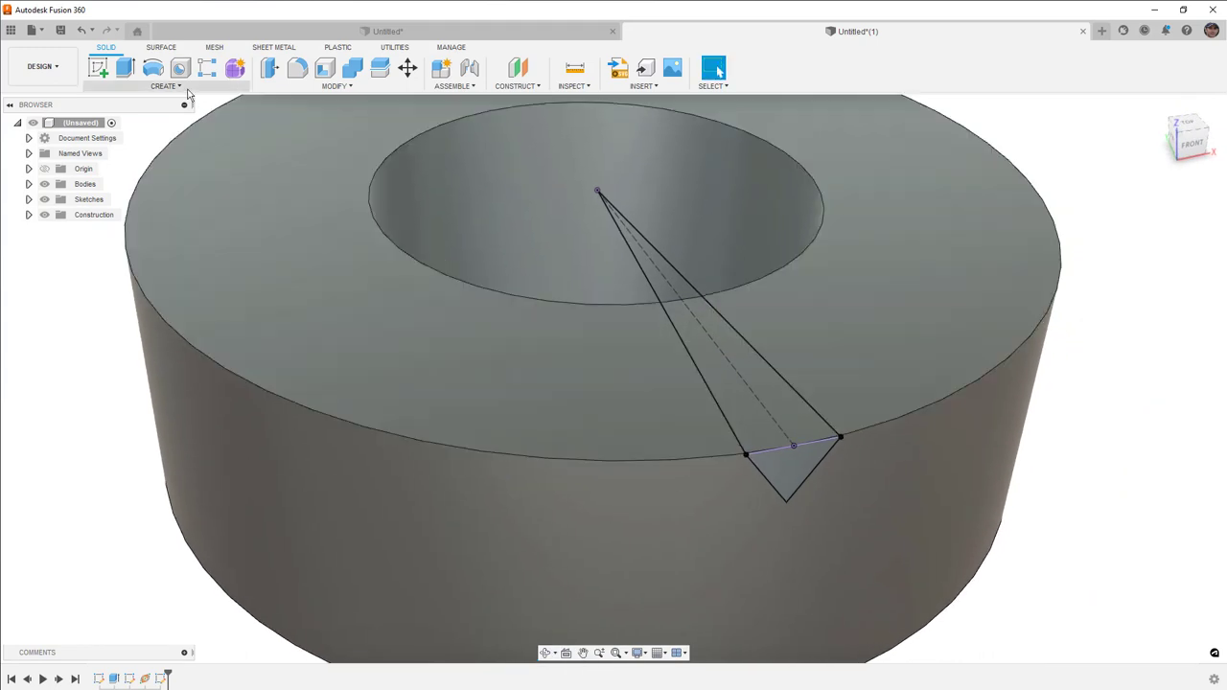
pyautogui.click(105, 199)
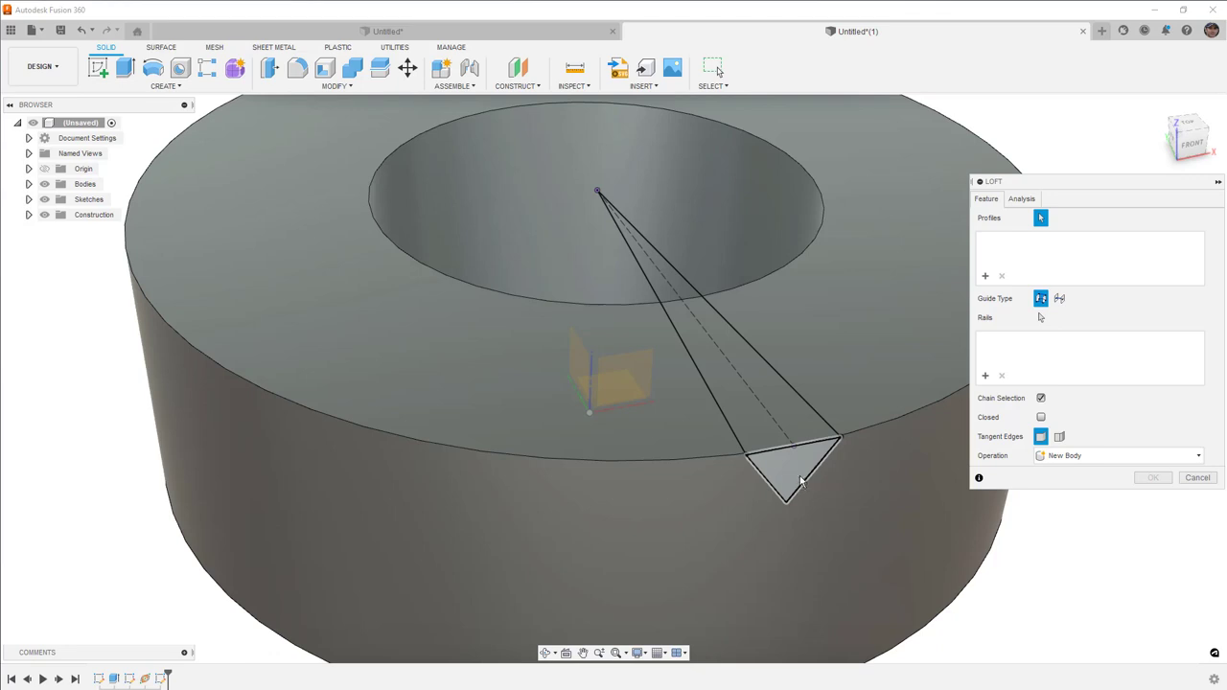
pyautogui.click(802, 478)
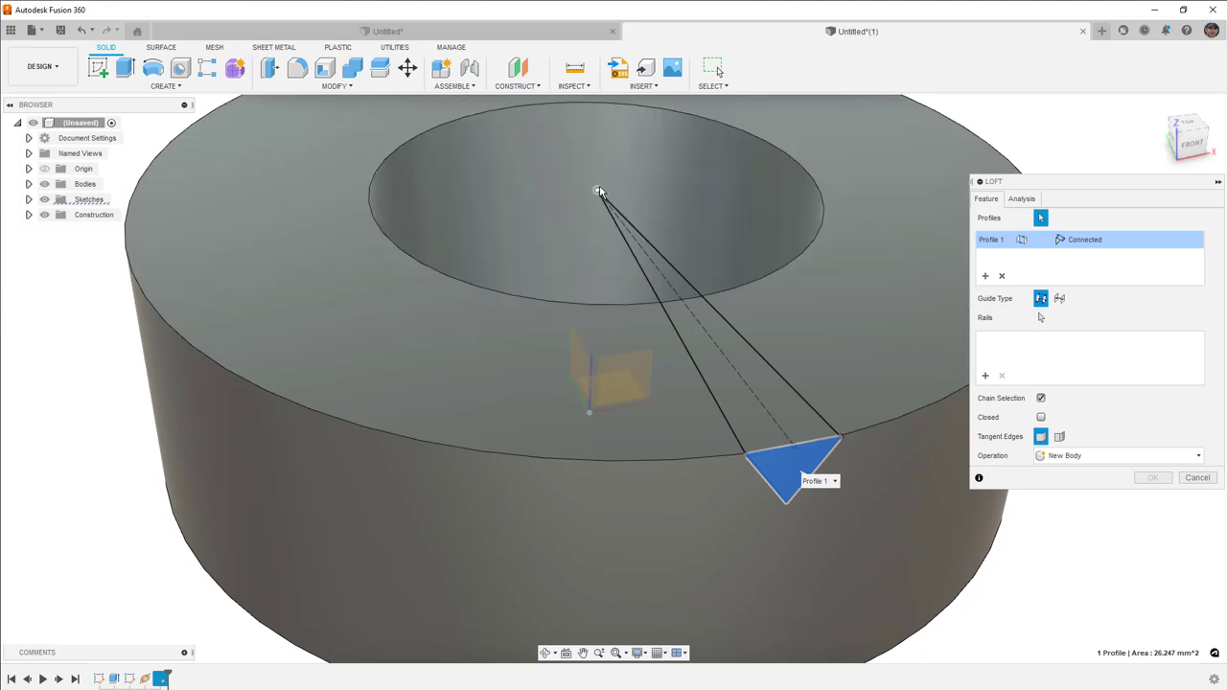
pyautogui.click(598, 191)
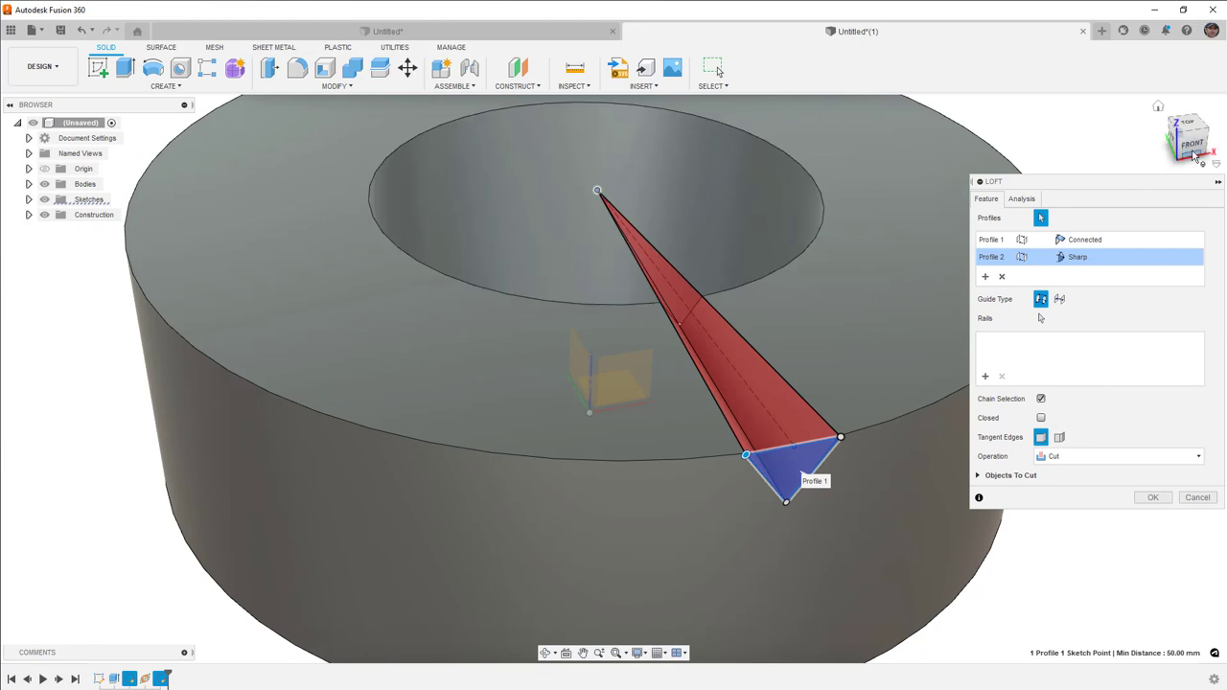
pyautogui.click(1192, 144)
pyautogui.moveTo(863, 352); pyautogui.dragTo(761, 328, button='middle')
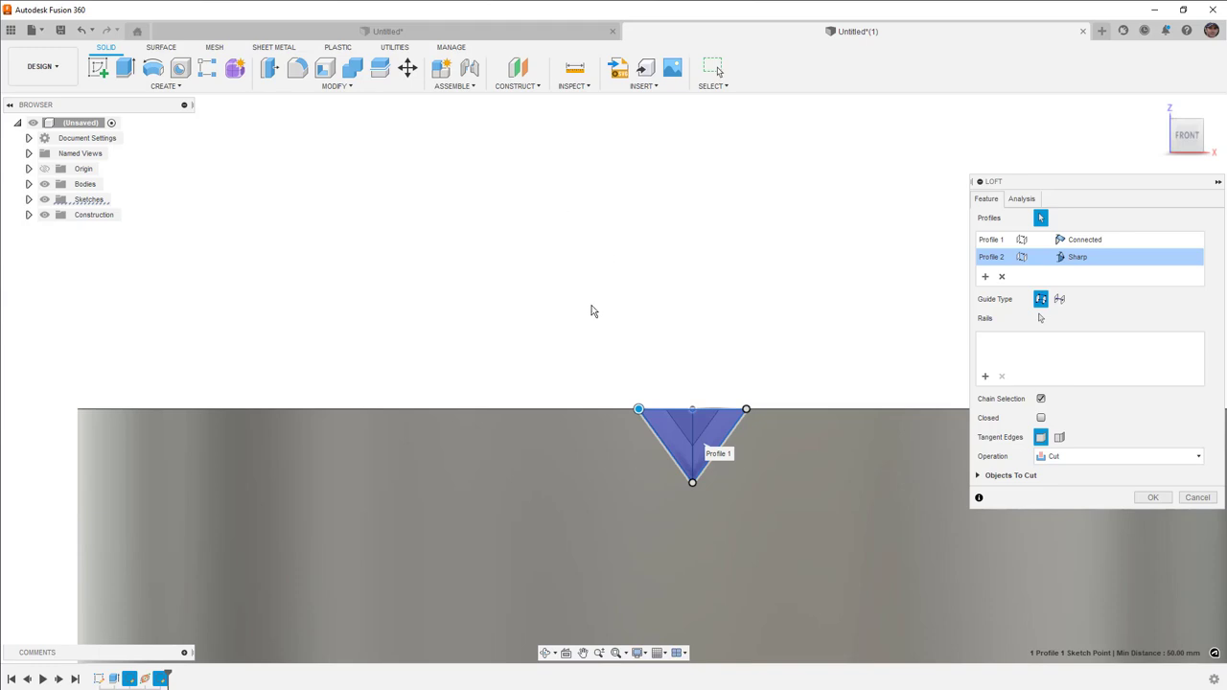
pyautogui.scroll(-3, 592, 310)
pyautogui.keyDown('shift'); pyautogui.moveTo(592, 313); pyautogui.dragTo(721, 332, button='middle'); pyautogui.keyUp('shift')
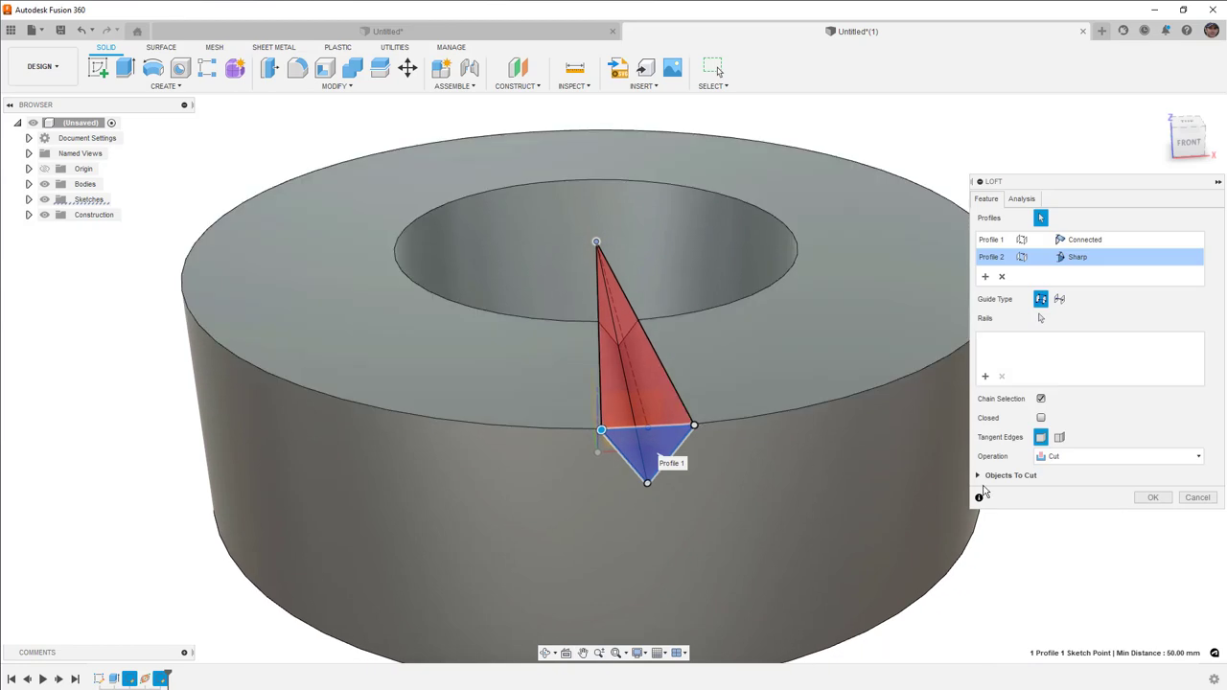
pyautogui.click(1153, 499)
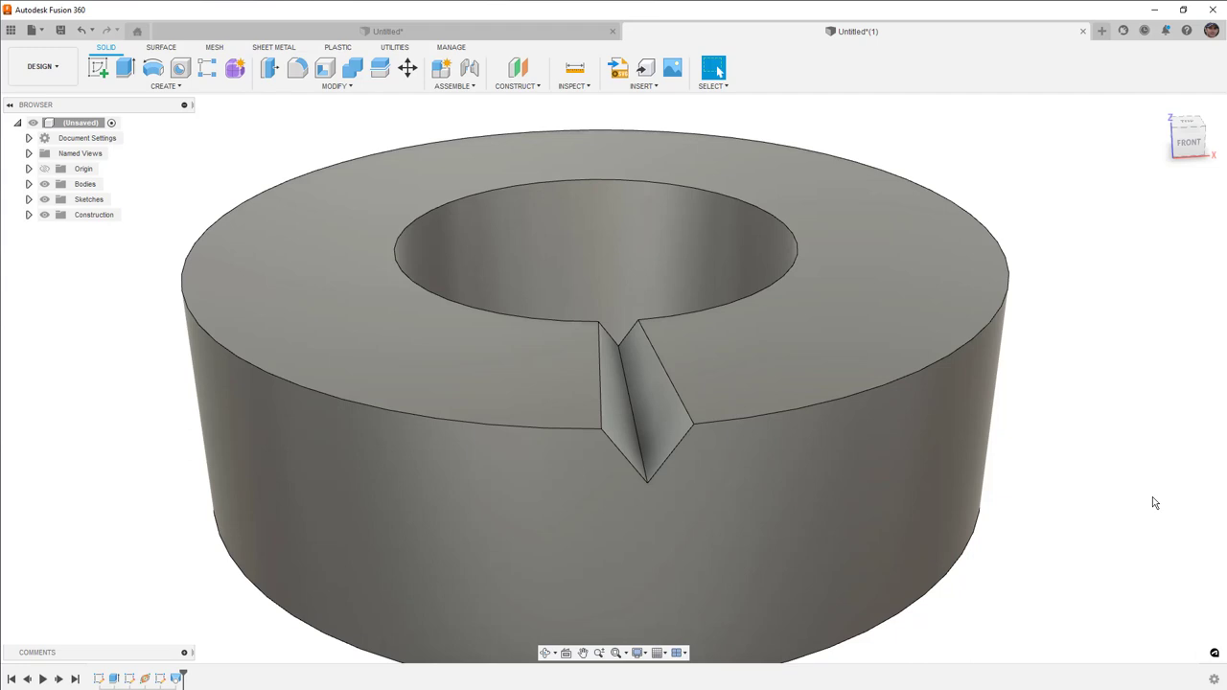
# - Create a full circular pattern of the loft cut feature around the vertical Z axis with a quantity of 36
pyautogui.click(210, 69)
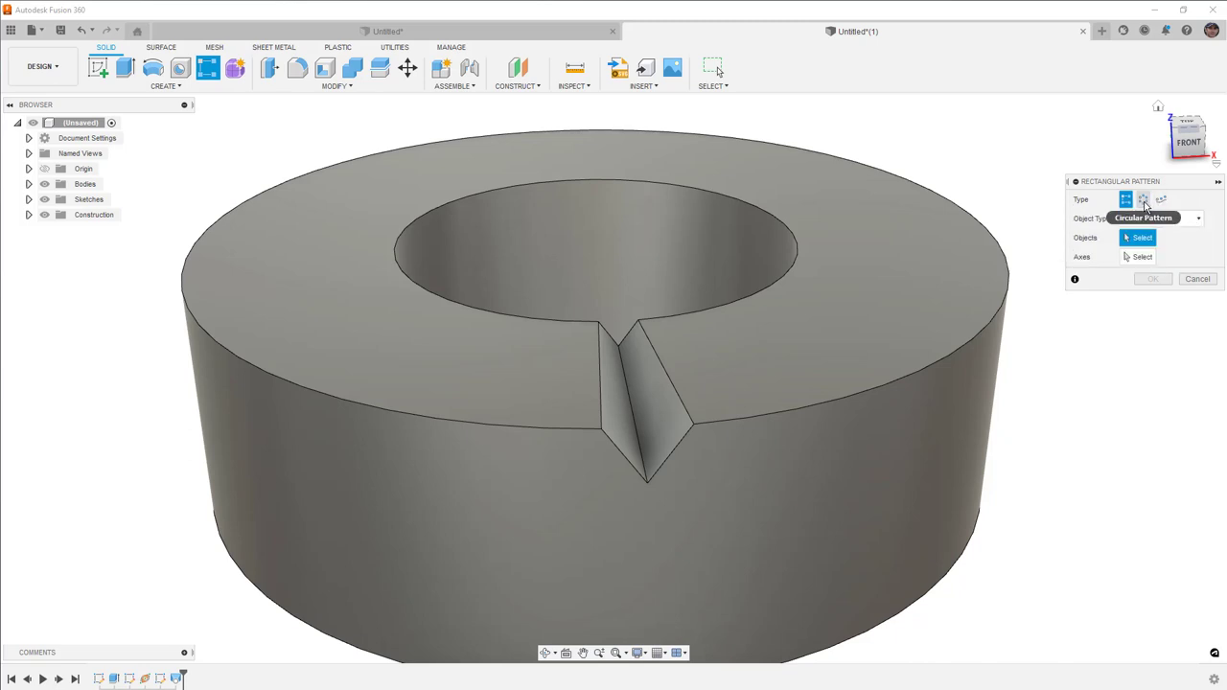
pyautogui.click(1144, 202)
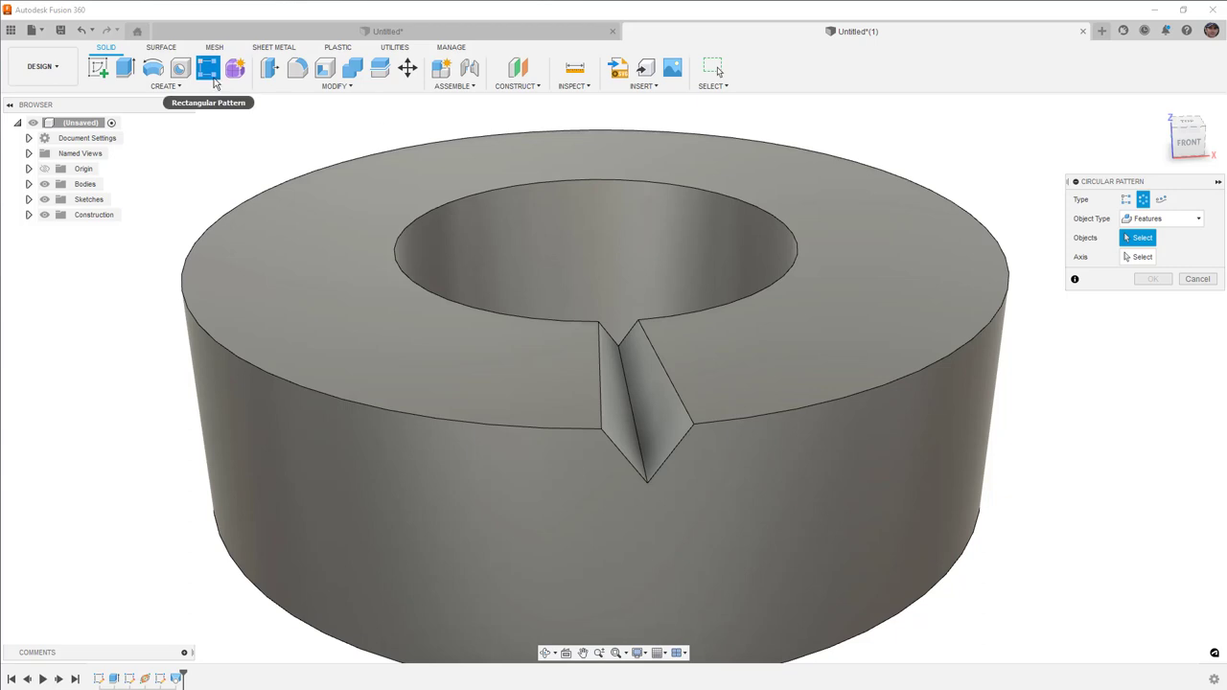
pyautogui.click(214, 86)
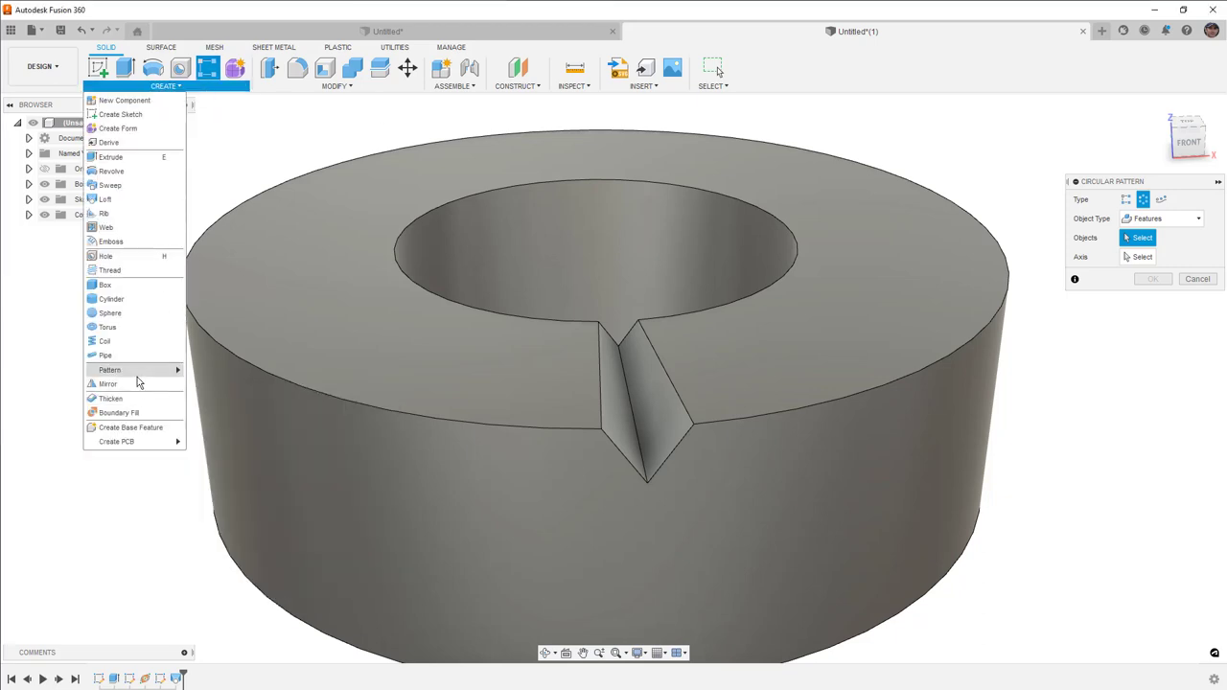
pyautogui.moveTo(138, 381)
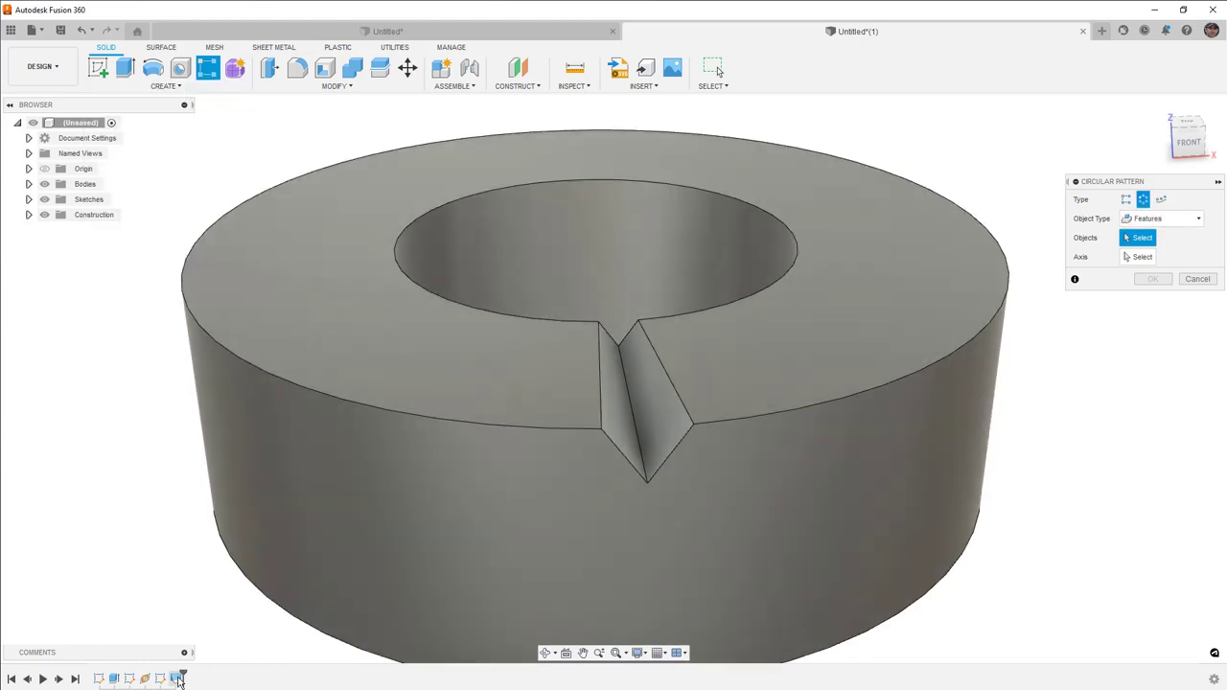
pyautogui.click(177, 679)
pyautogui.click(1143, 257)
pyautogui.keyDown('shift'); pyautogui.moveTo(846, 342); pyautogui.dragTo(835, 368, button='middle'); pyautogui.keyUp('shift')
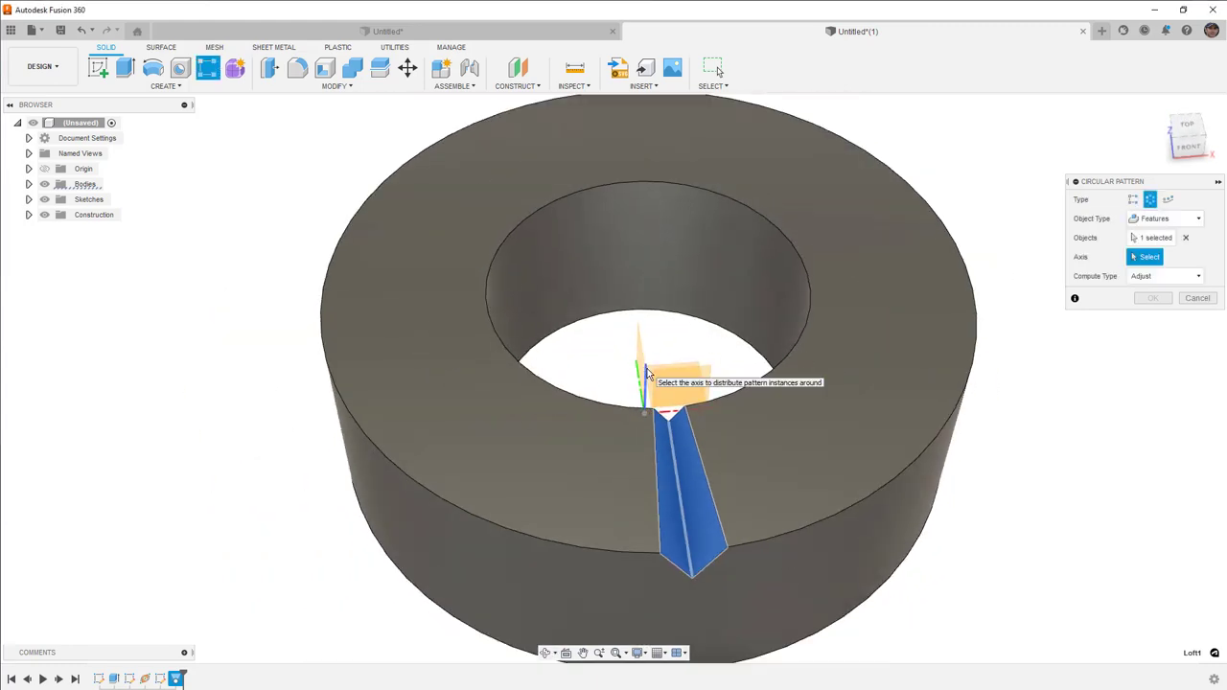
pyautogui.click(646, 375)
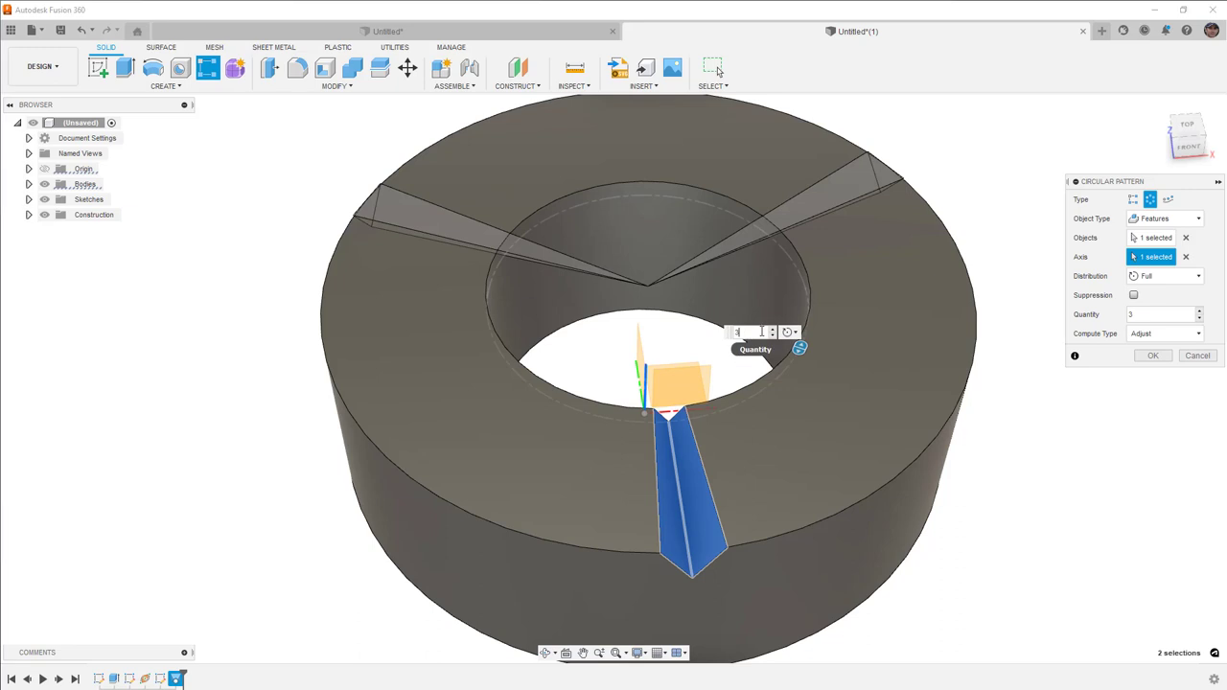
pyautogui.doubleClick(736, 333)
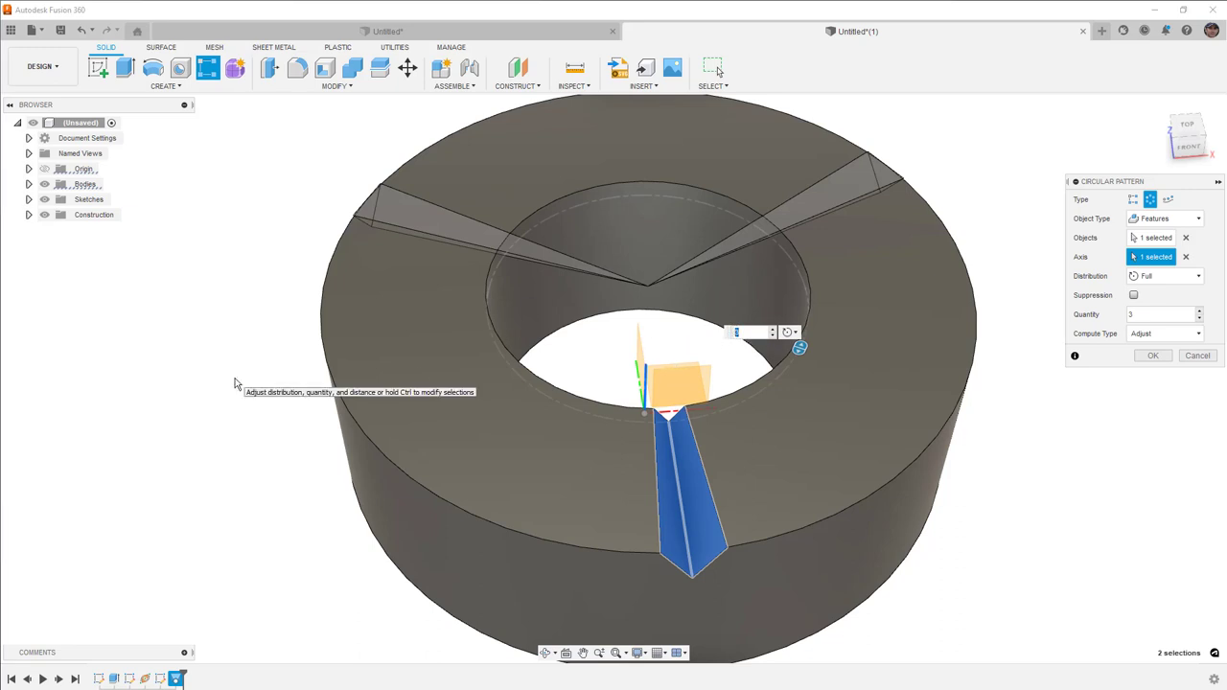
pyautogui.write('36')
pyautogui.press('Return')
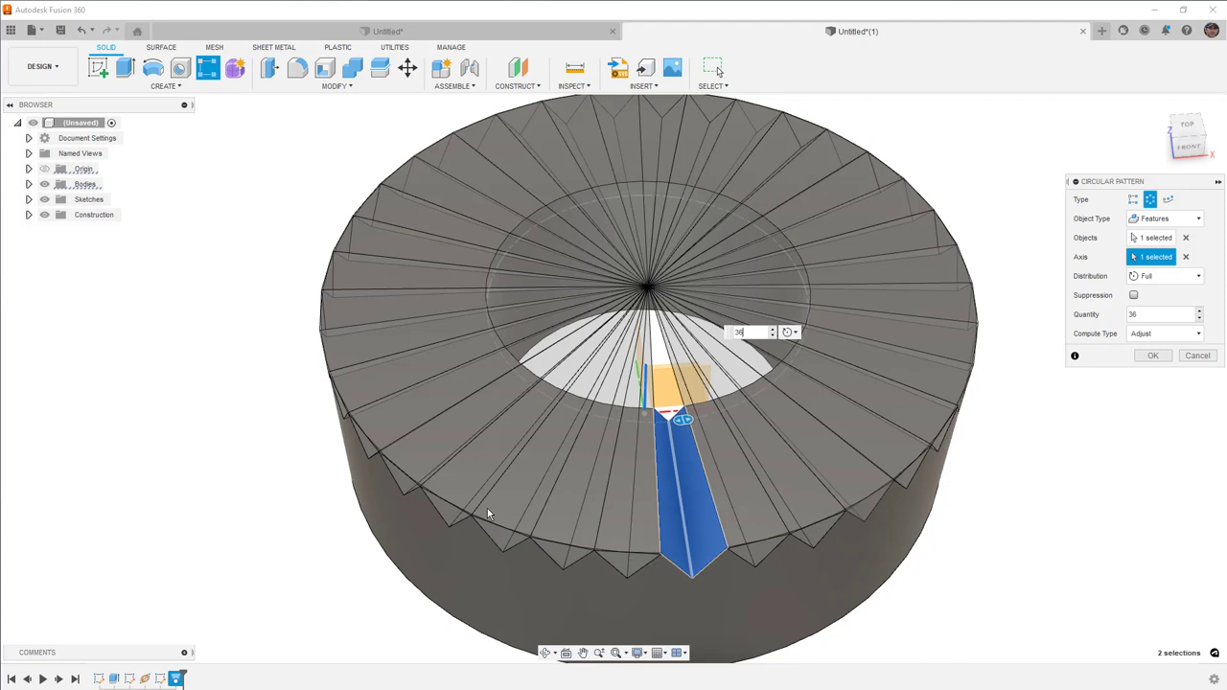
pyautogui.click(1154, 356)
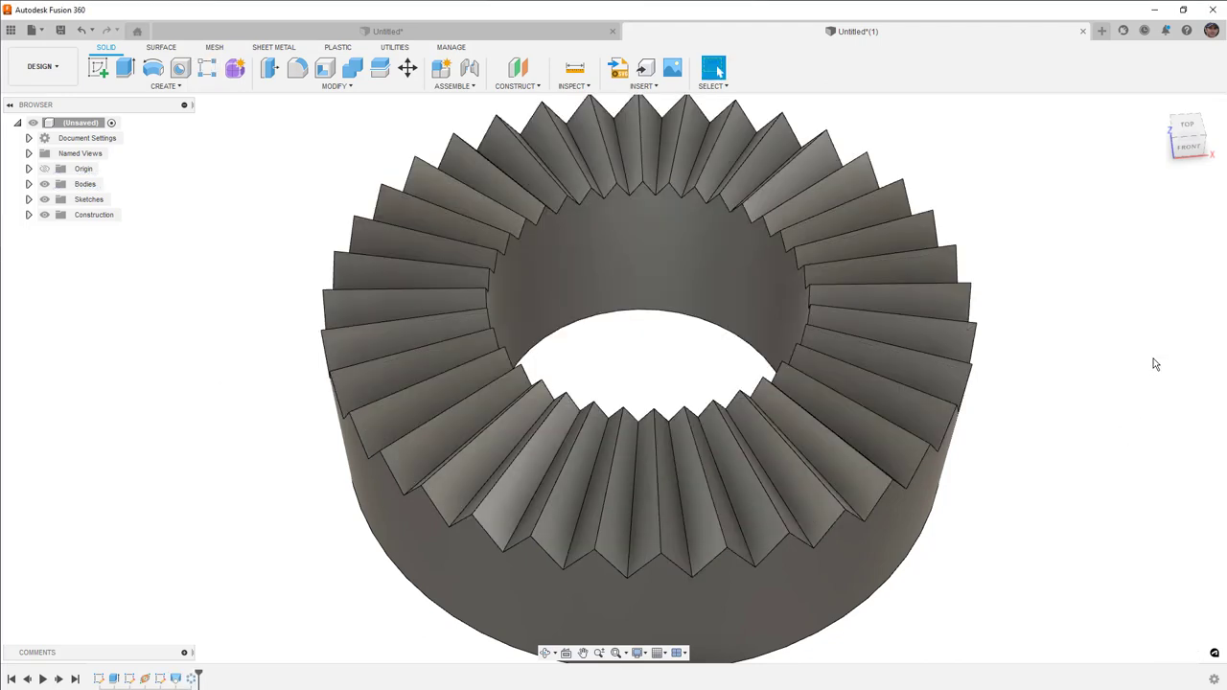
# - Examine the teeth from the front, and temporarily show the triangle sketch to compare it with the patterned cuts
pyautogui.keyDown('shift'); pyautogui.moveTo(1098, 463); pyautogui.dragTo(1060, 408, button='middle'); pyautogui.keyUp('shift')
pyautogui.click(1179, 136)
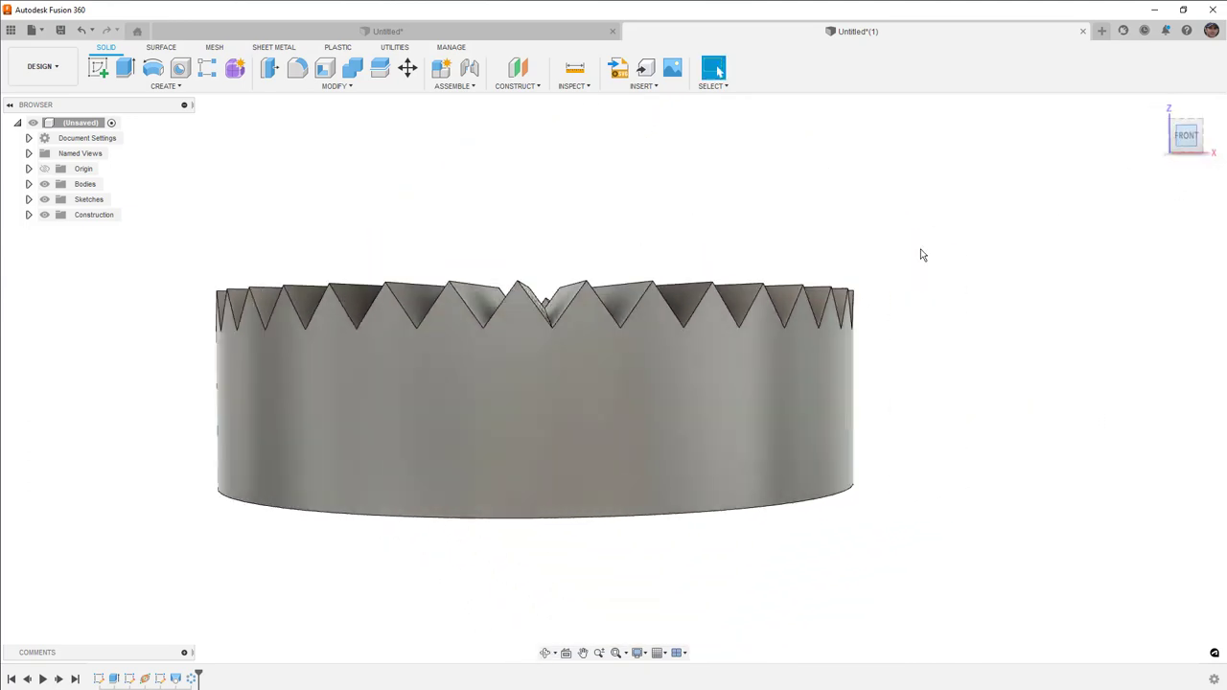
pyautogui.scroll(5, 556, 324)
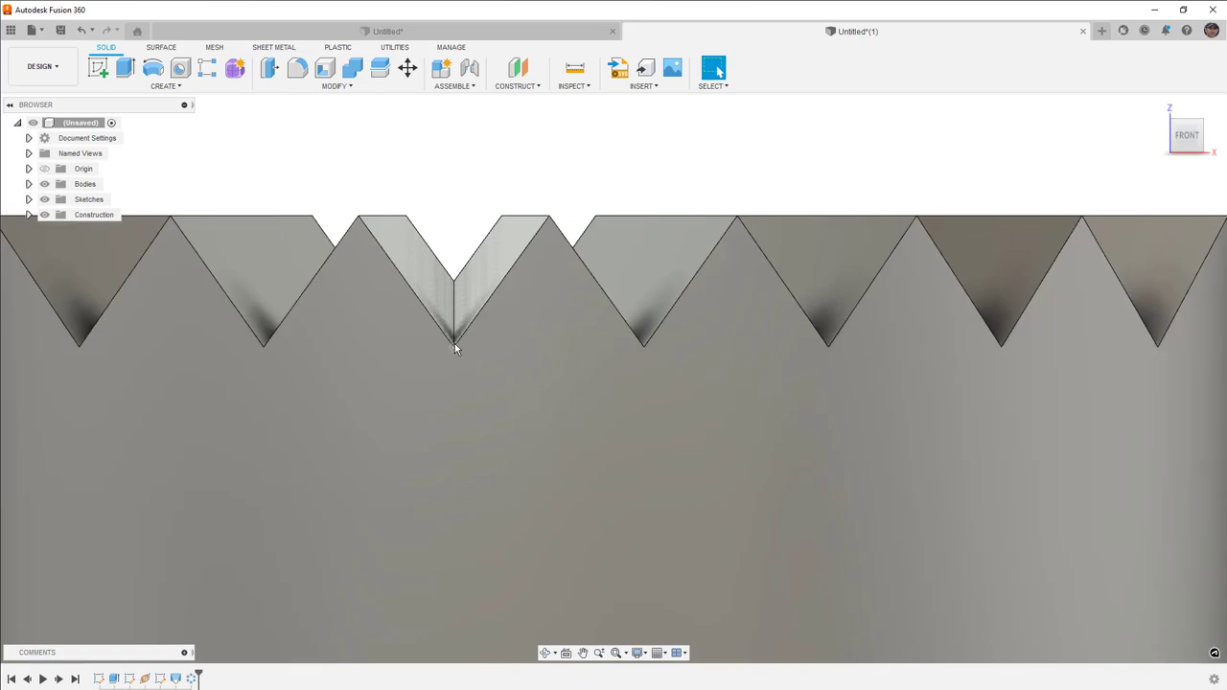
pyautogui.scroll(-5, 456, 276)
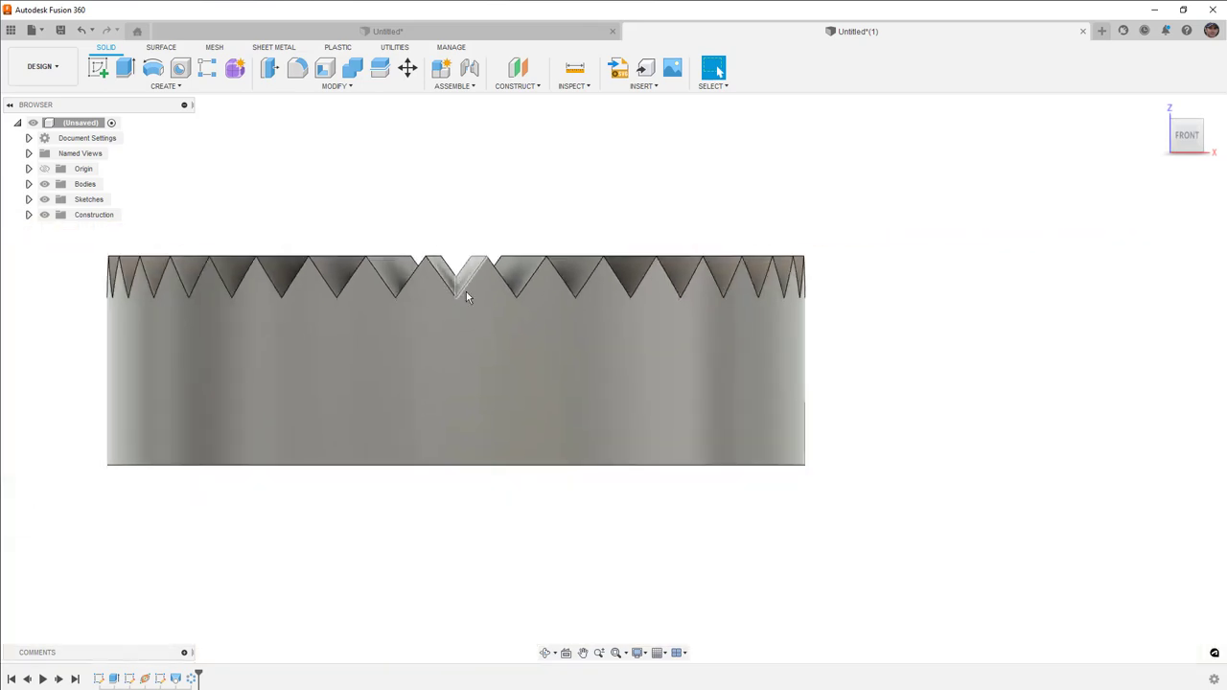
pyautogui.keyDown('shift'); pyautogui.moveTo(467, 291); pyautogui.dragTo(485, 359, button='middle'); pyautogui.keyUp('shift')
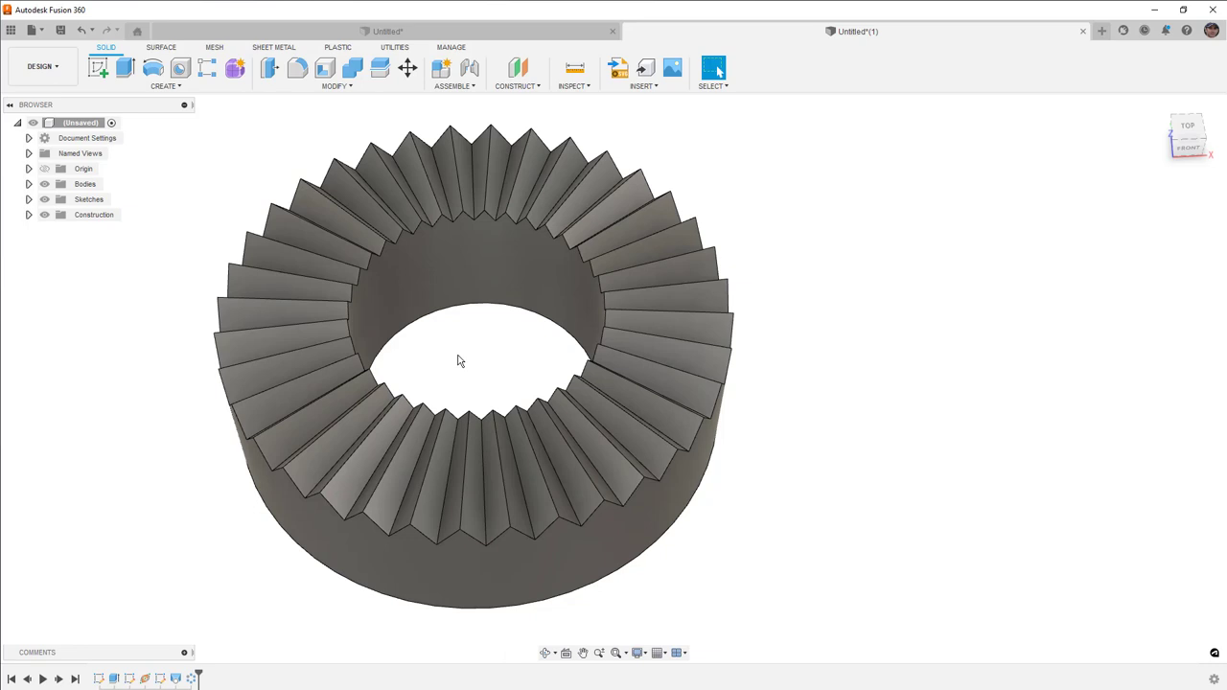
pyautogui.click(28, 200)
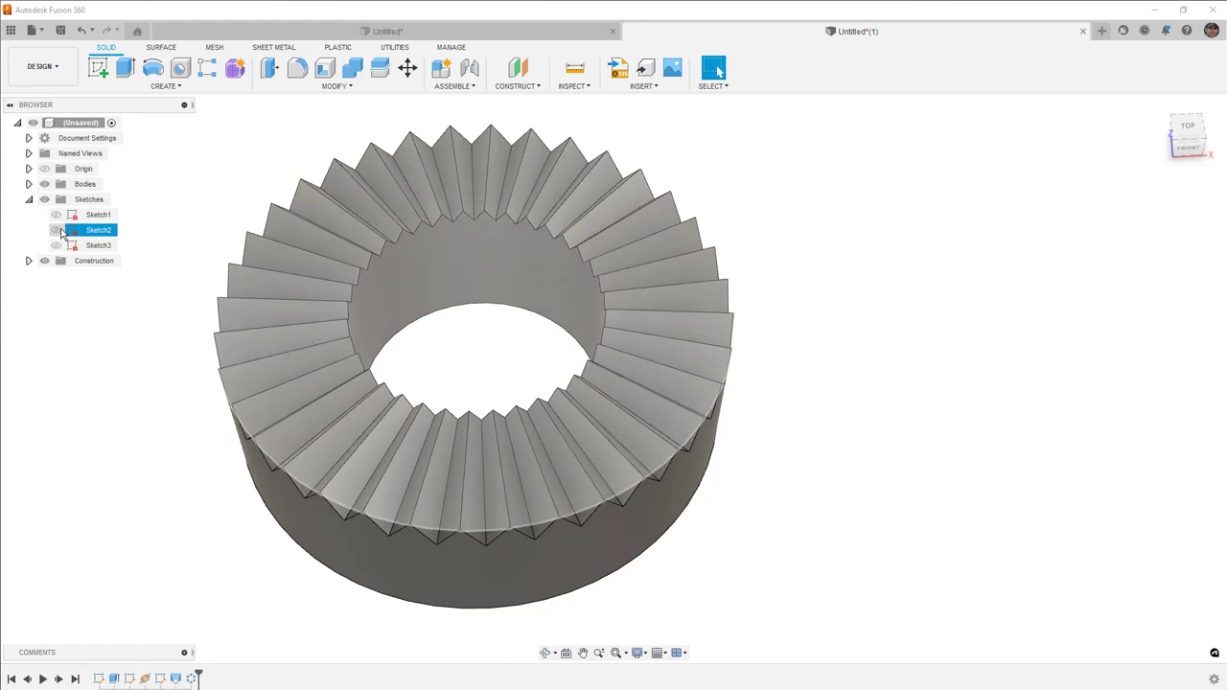
pyautogui.click(55, 230)
pyautogui.click(490, 388)
pyautogui.keyDown('shift'); pyautogui.click(473, 388); pyautogui.keyUp('shift')
pyautogui.click(734, 611)
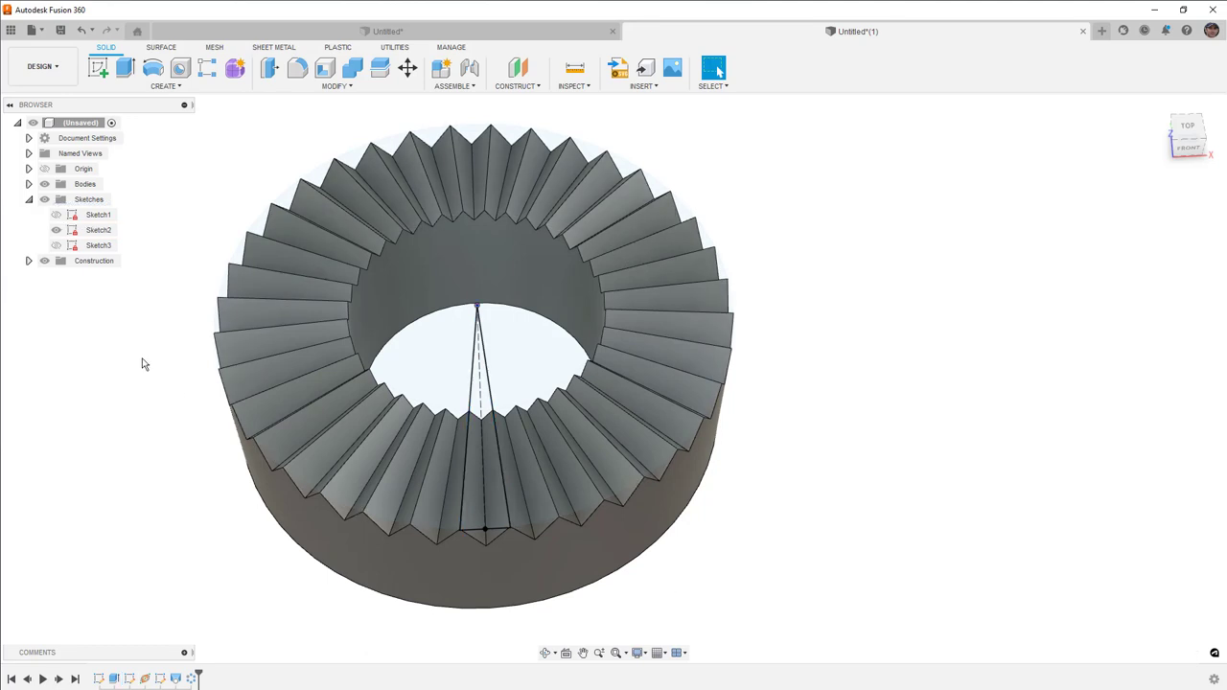
pyautogui.click(55, 230)
pyautogui.scroll(-3, 882, 485)
pyautogui.moveTo(882, 485)
pyautogui.keyDown('shift'); pyautogui.mouseDown(button='middle')
pyautogui.moveTo(860, 431)
pyautogui.moveTo(866, 463)
pyautogui.mouseUp(button='middle'); pyautogui.keyUp('shift')
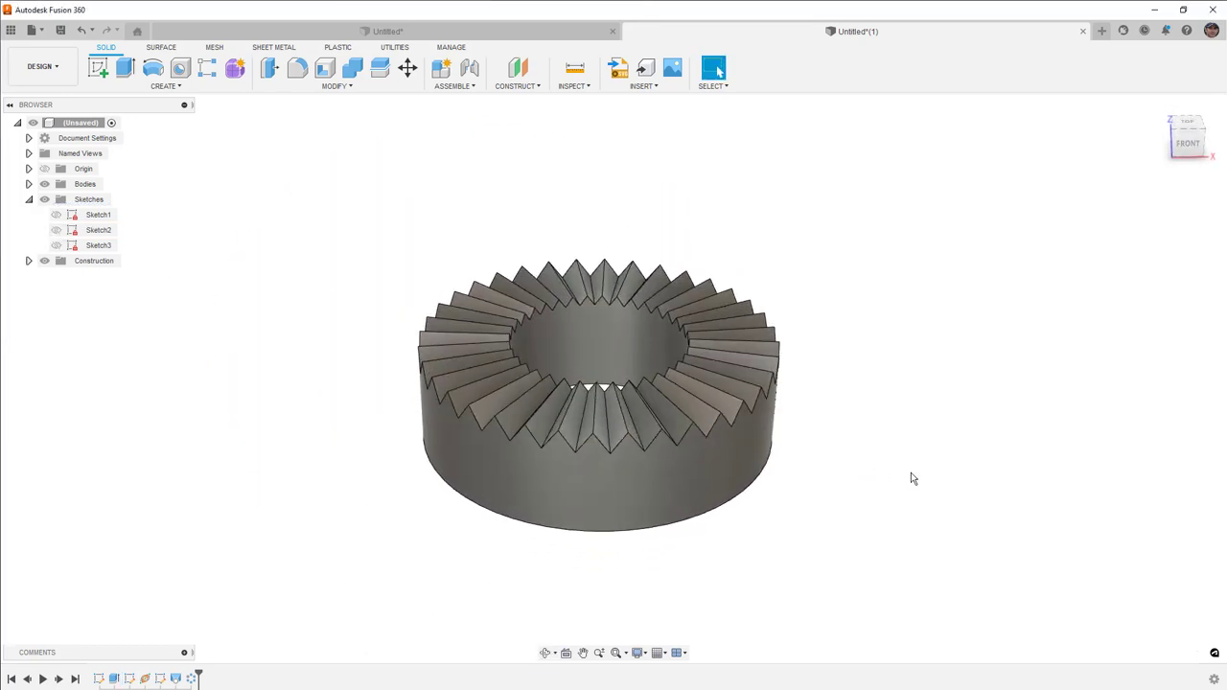